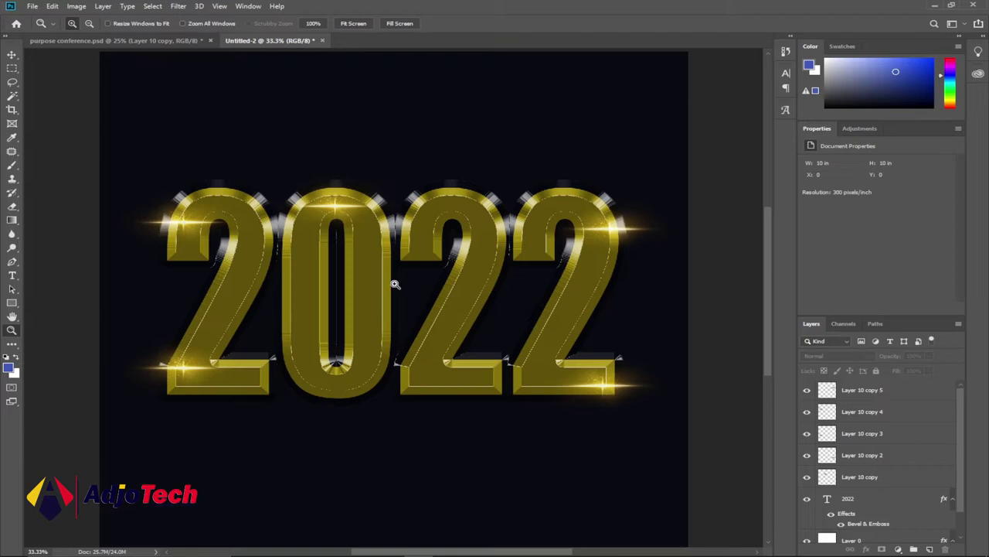
Zoom out to 25% to see the whole finished gold 2022 example, then open the File menu
alt+click(426, 282)
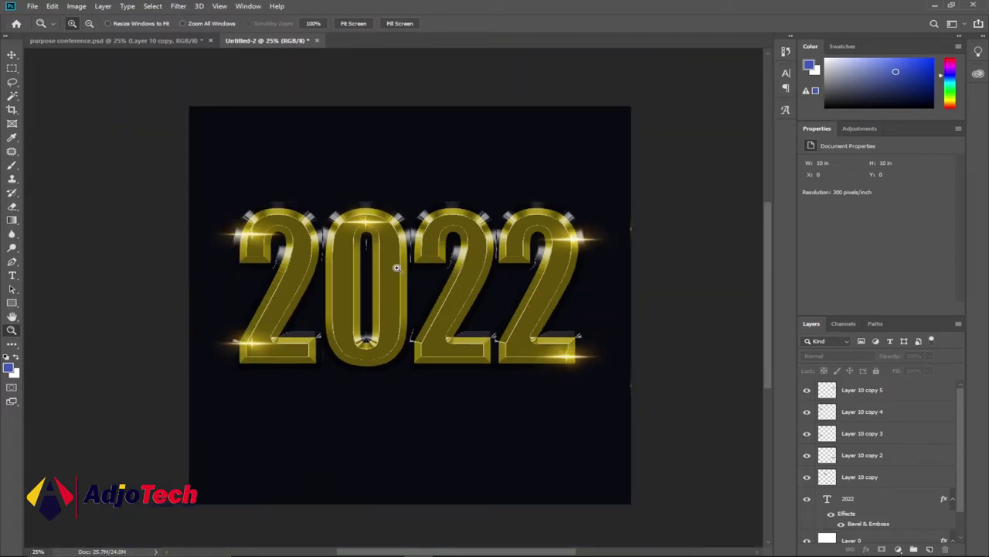
click(31, 6)
Create the Untitled-3 document at 10 × 10 inches, 300 ppi, RGB, with a white background
click(46, 34)
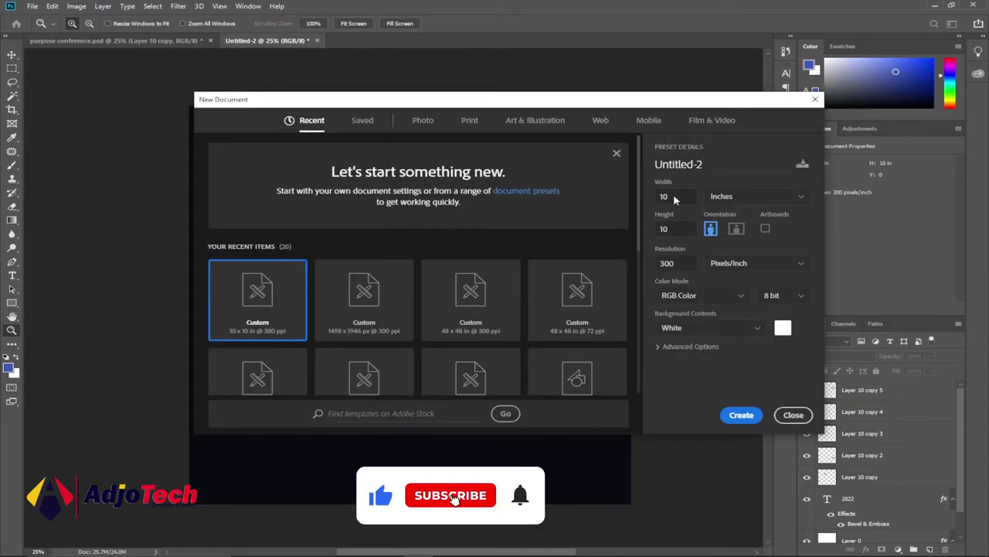
click(734, 422)
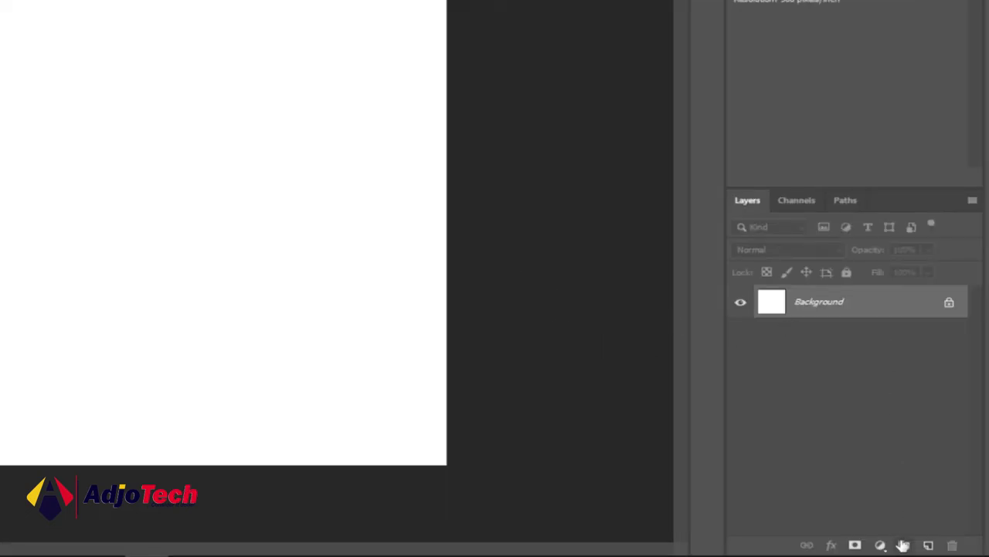
Add a Solid Color fill layer in near-black navy #020511 over the canvas
click(880, 545)
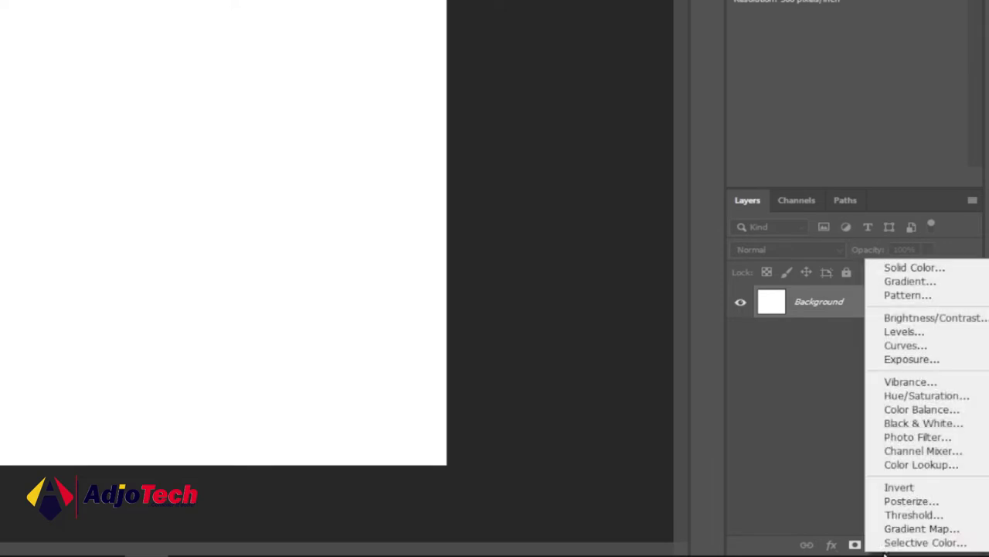
click(914, 267)
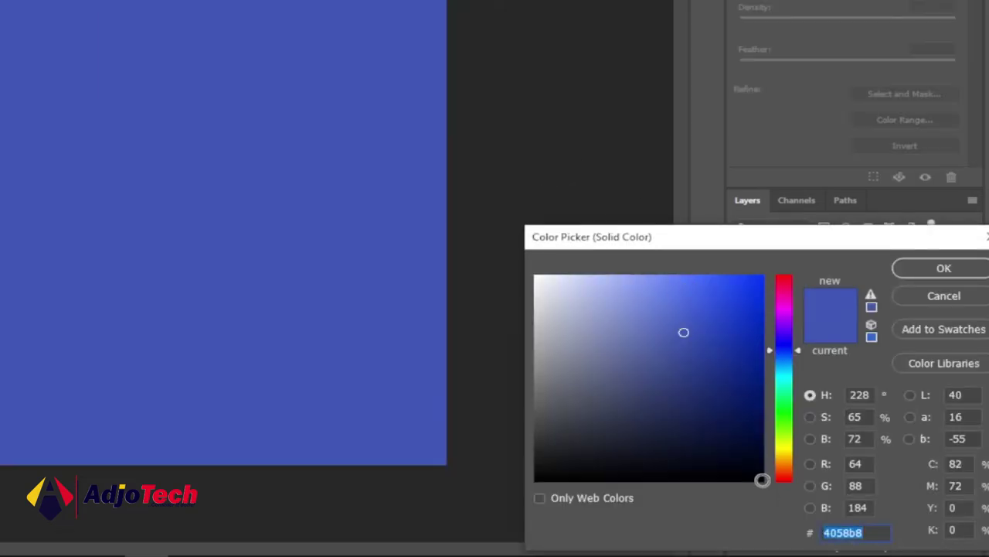
click(763, 477)
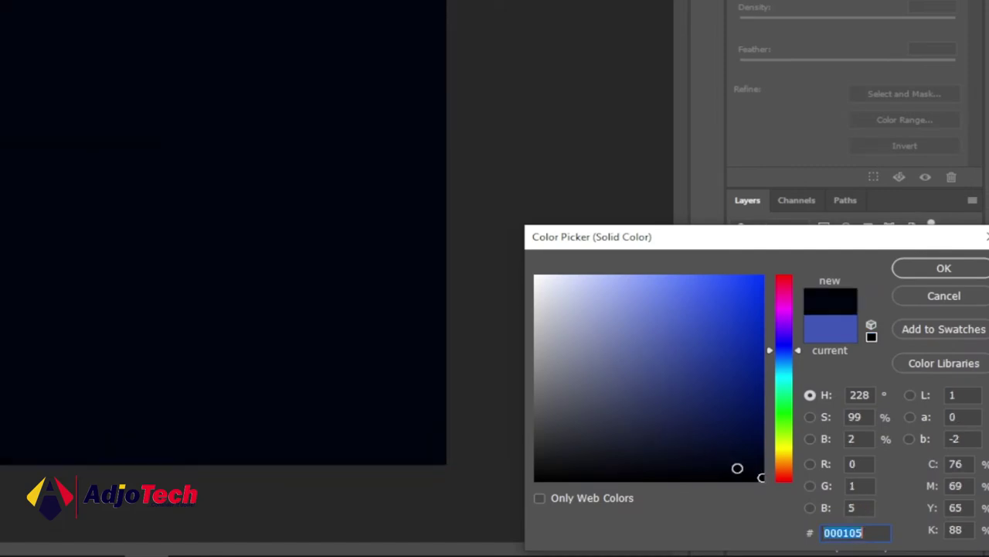
click(944, 267)
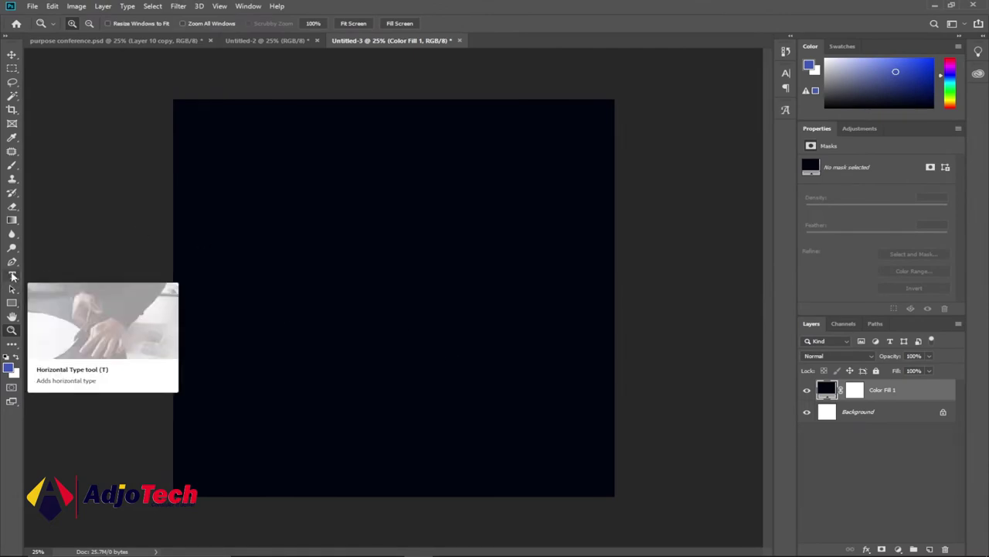
Type 2022 as a blue Impact text layer and drag it to the canvas centre
click(13, 276)
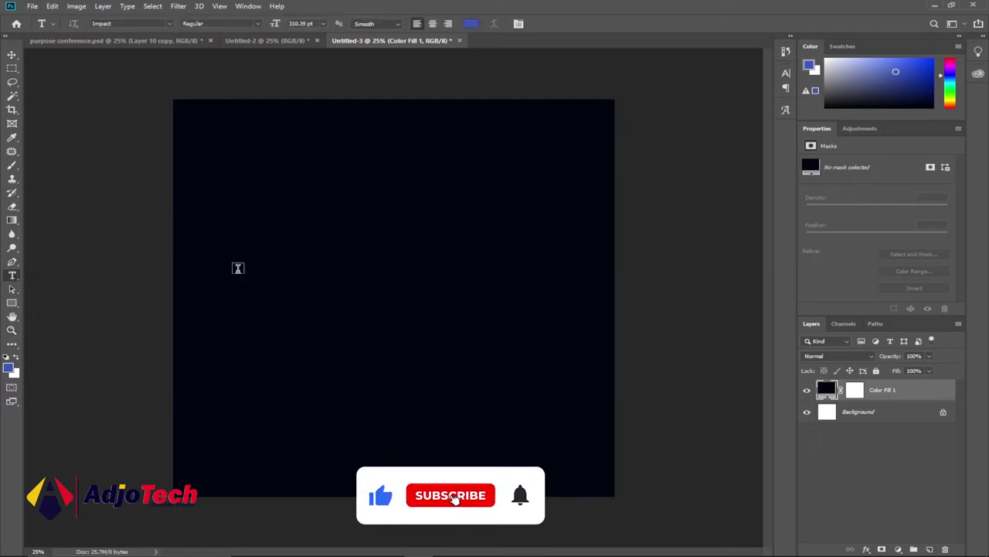
click(288, 282)
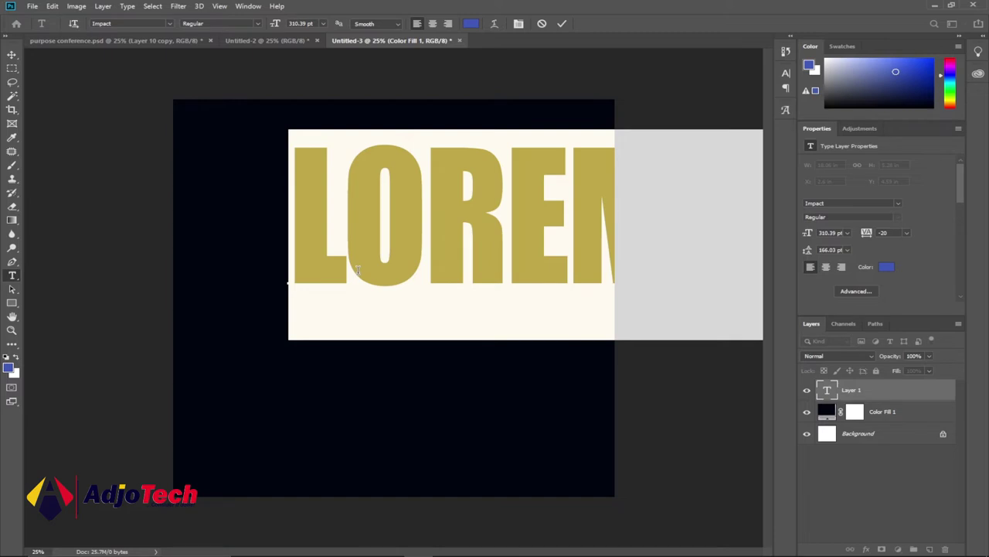
text(2)
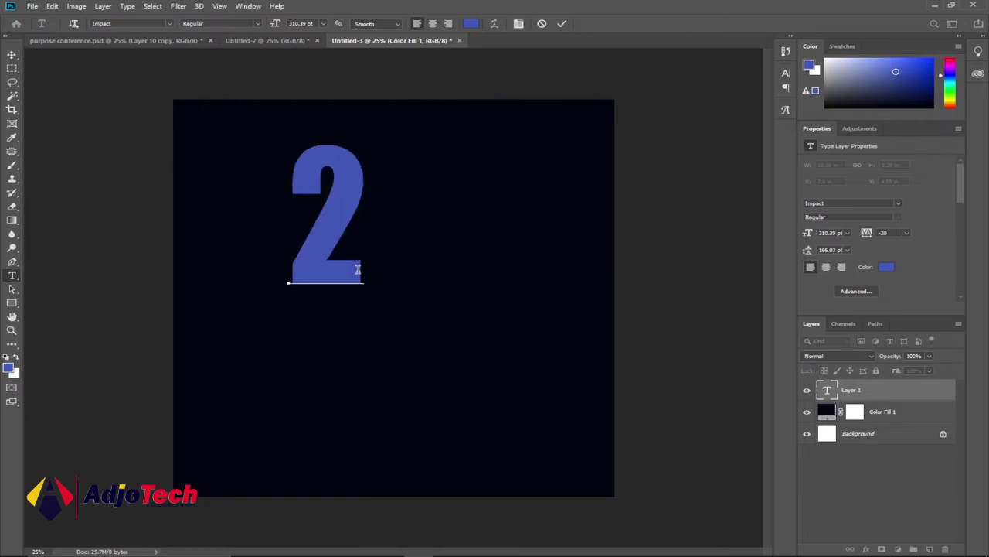
text(02)
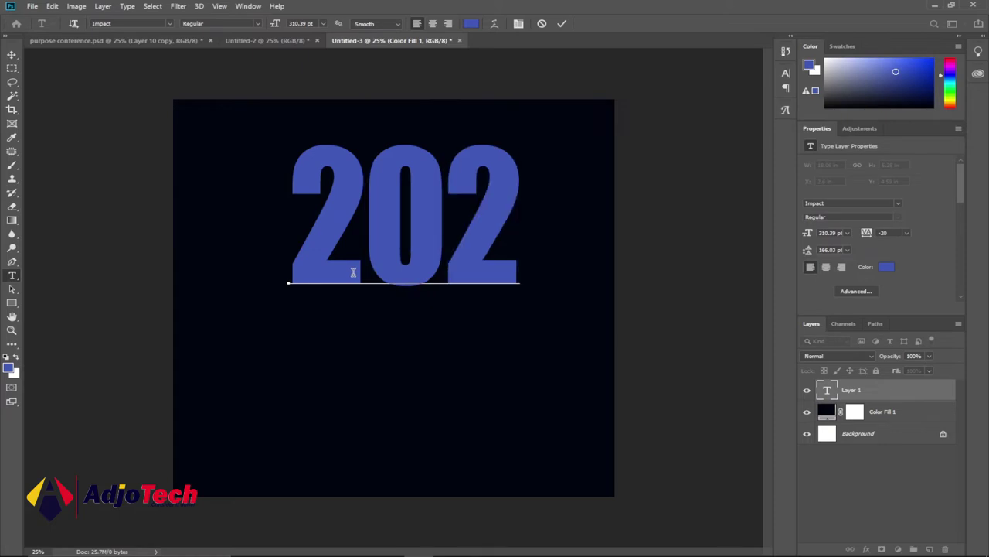
text(2)
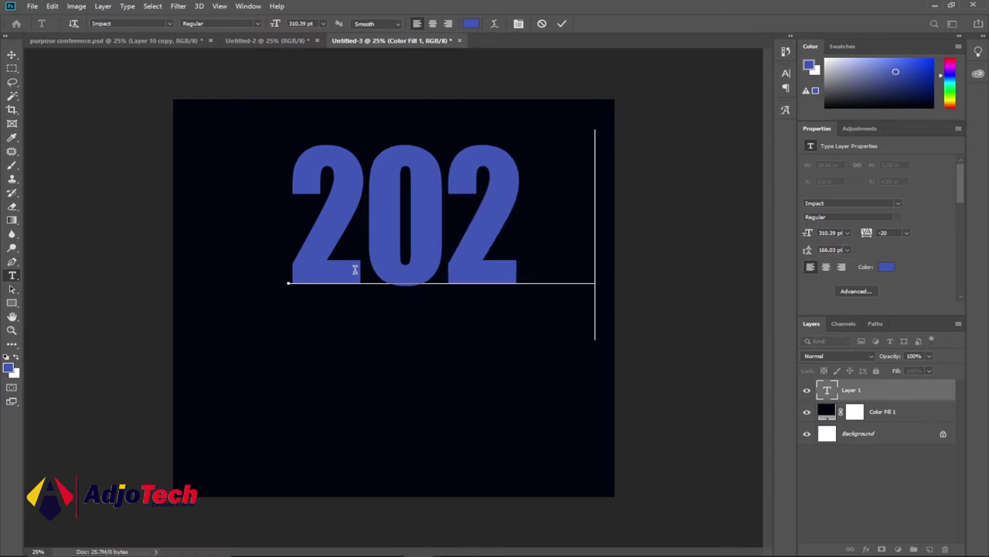
click(11, 54)
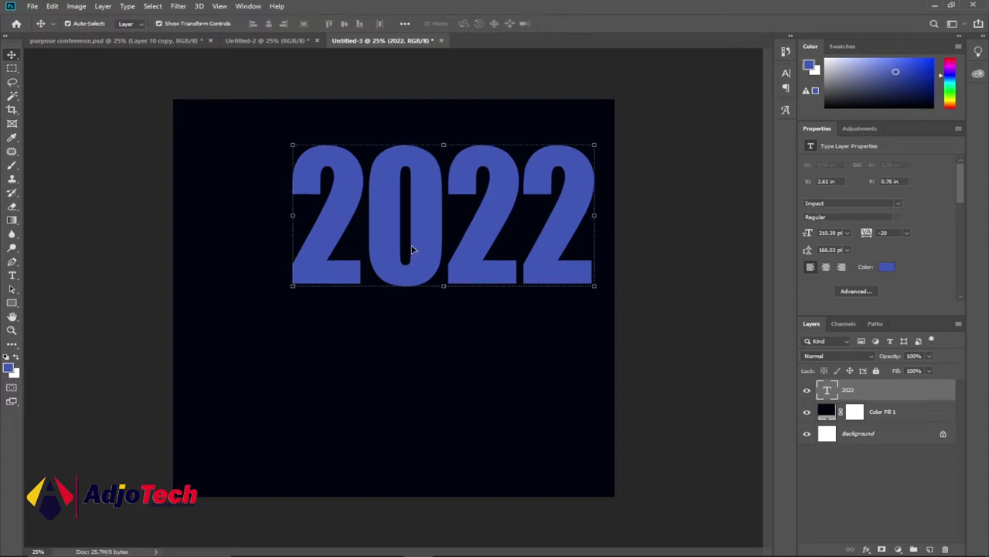
drag(408, 250, 355, 309)
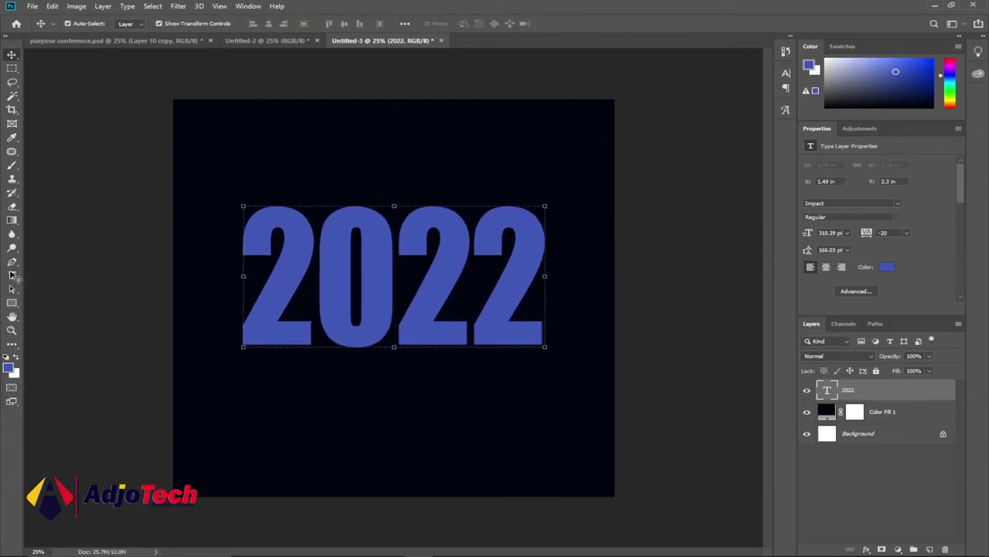
click(12, 276)
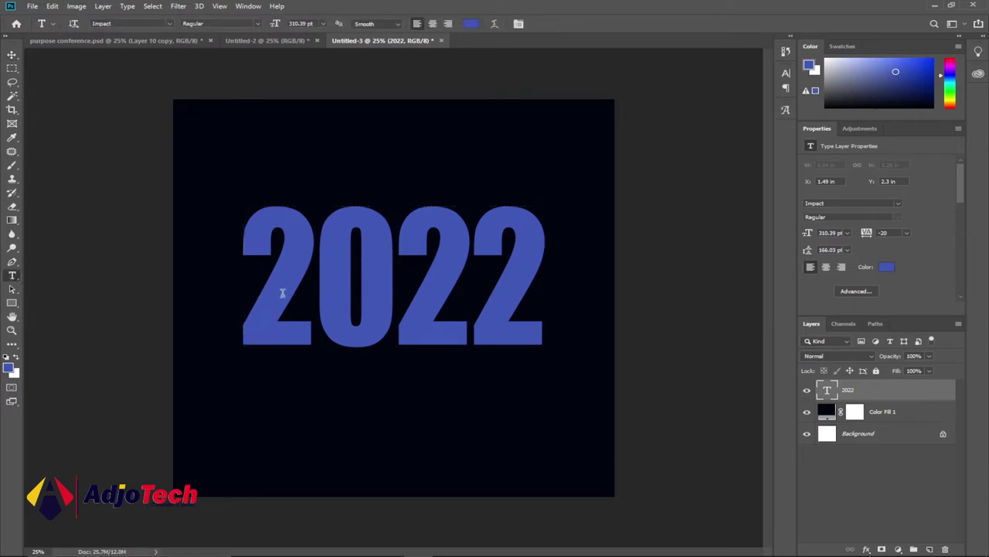
Select all the 2022 text and change its colour to gold #af8d15
click(315, 290)
key(ctrl+a)
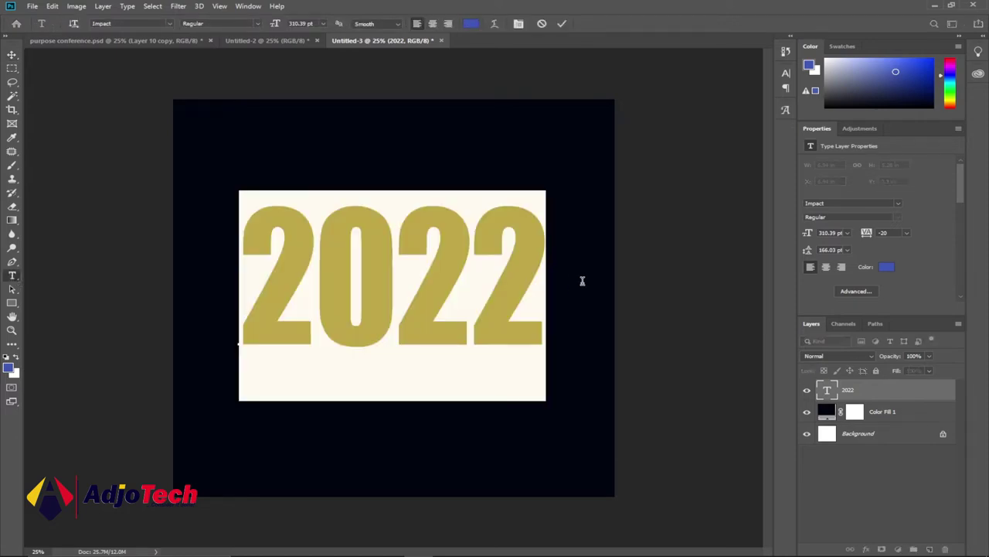
click(471, 23)
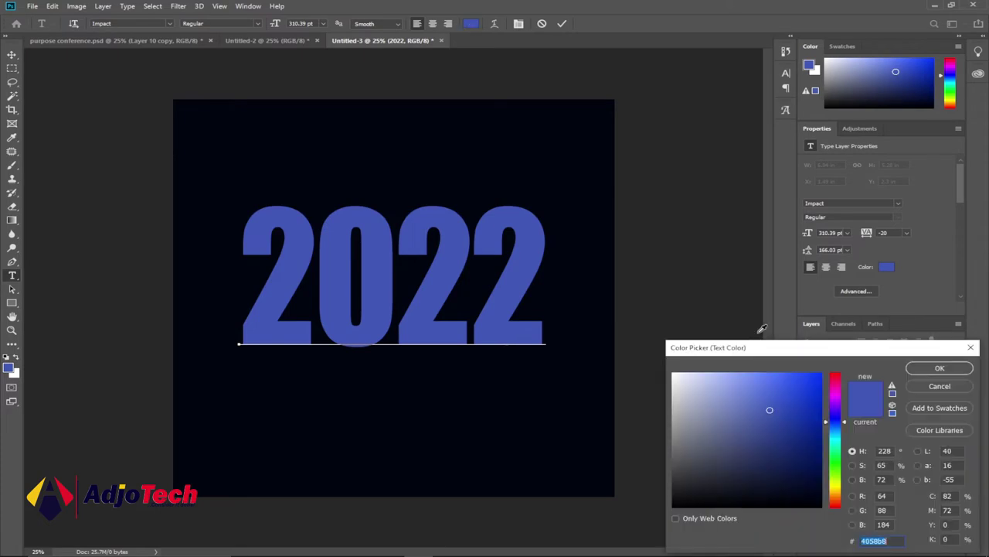
drag(757, 354, 682, 184)
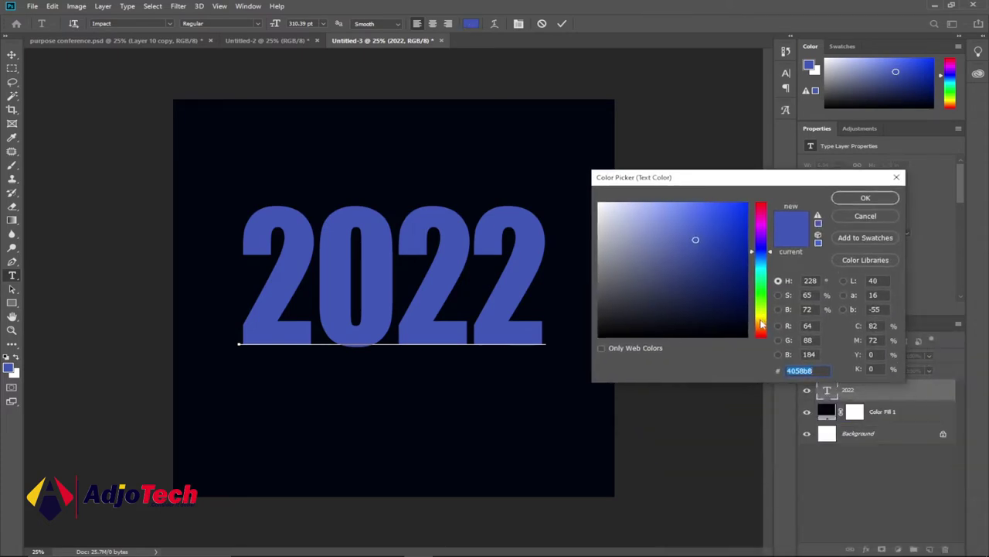
click(761, 319)
click(724, 242)
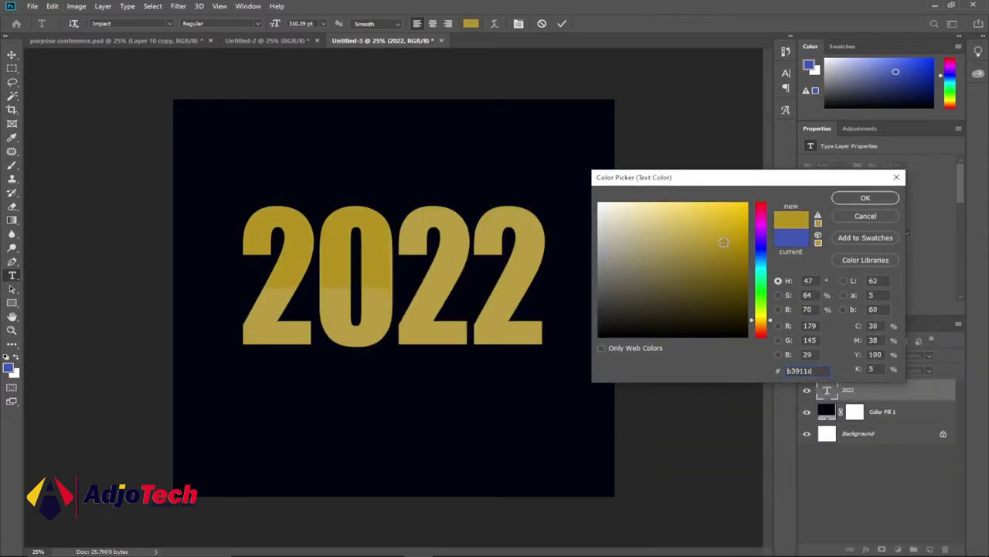
click(739, 244)
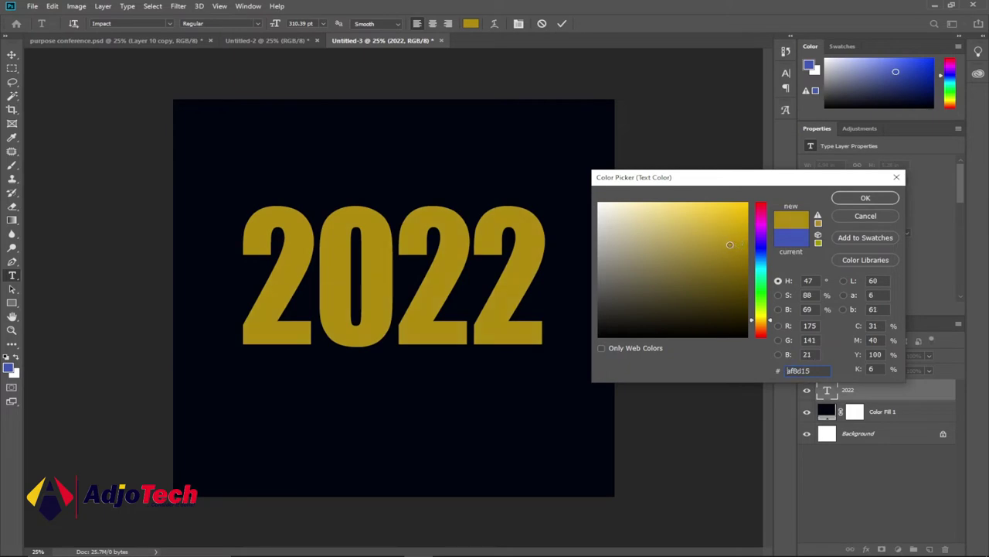
click(863, 199)
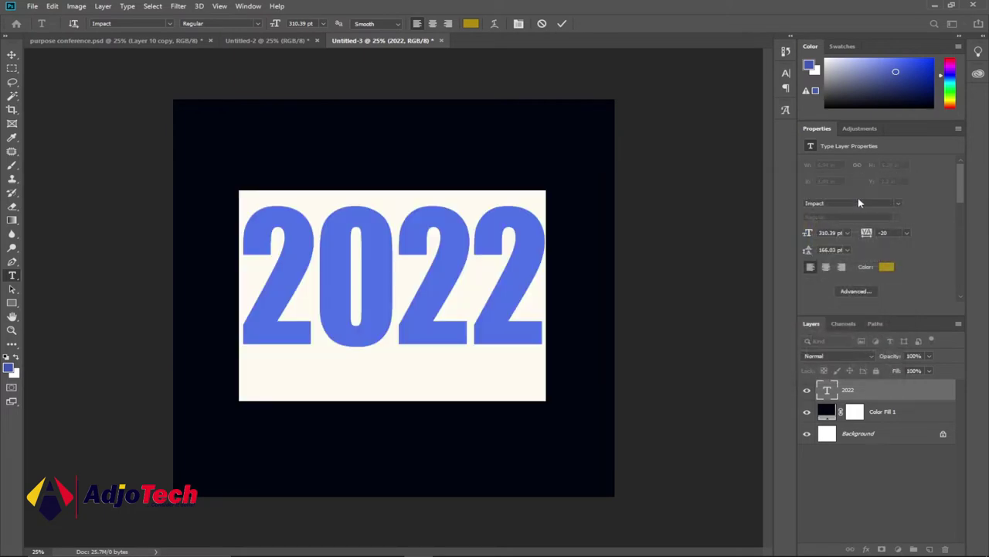
click(427, 256)
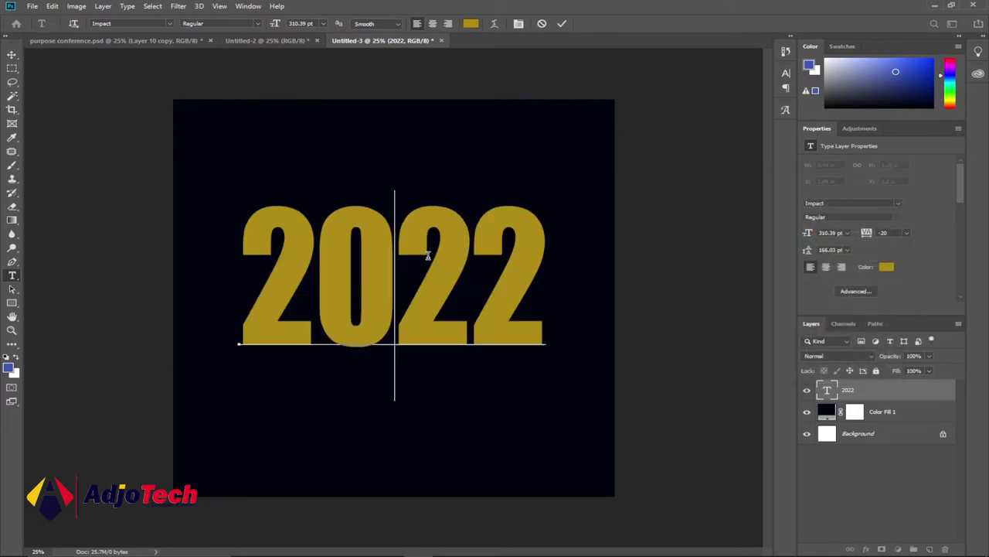
Commit the text, compare it with the finished gold 2022 in Untitled-2, then return to Untitled-3
click(11, 54)
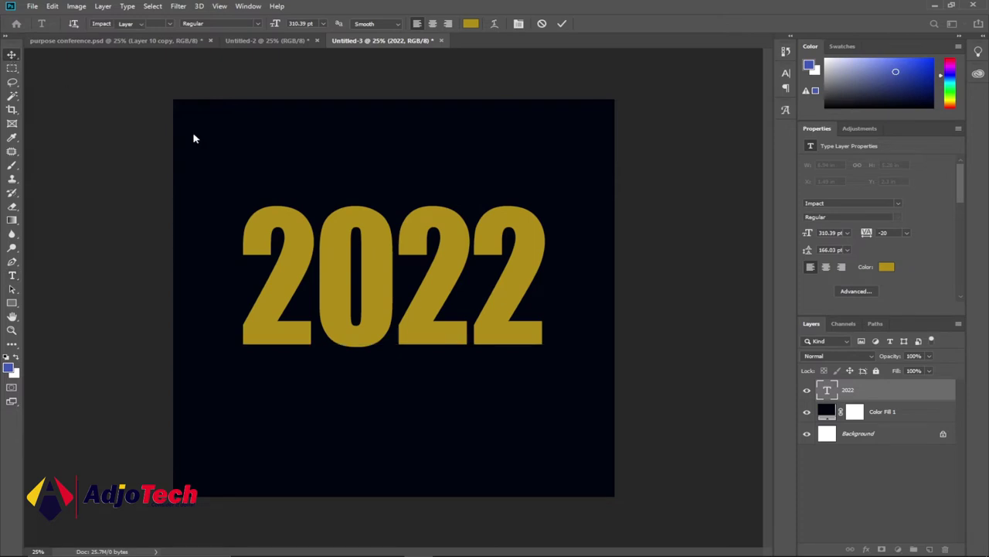
click(258, 43)
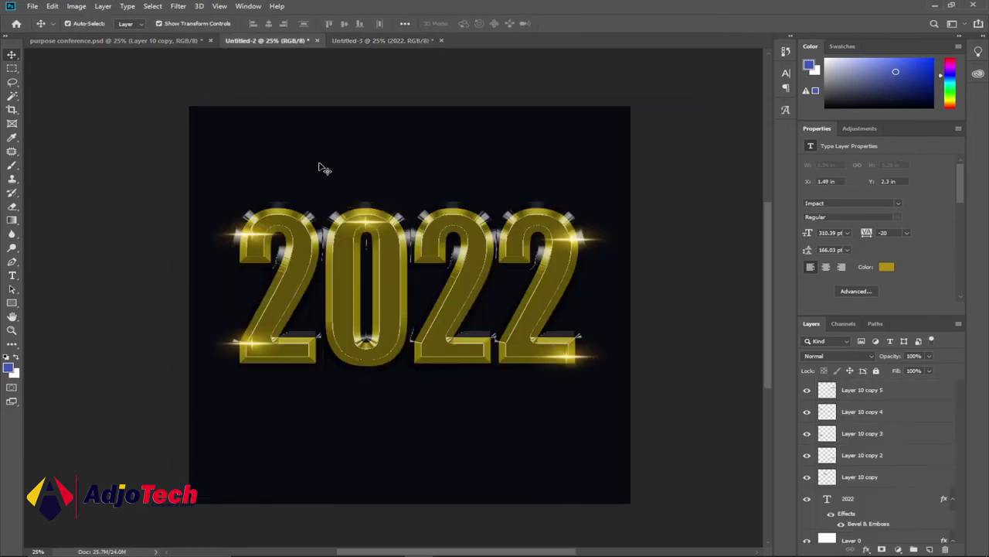
click(382, 44)
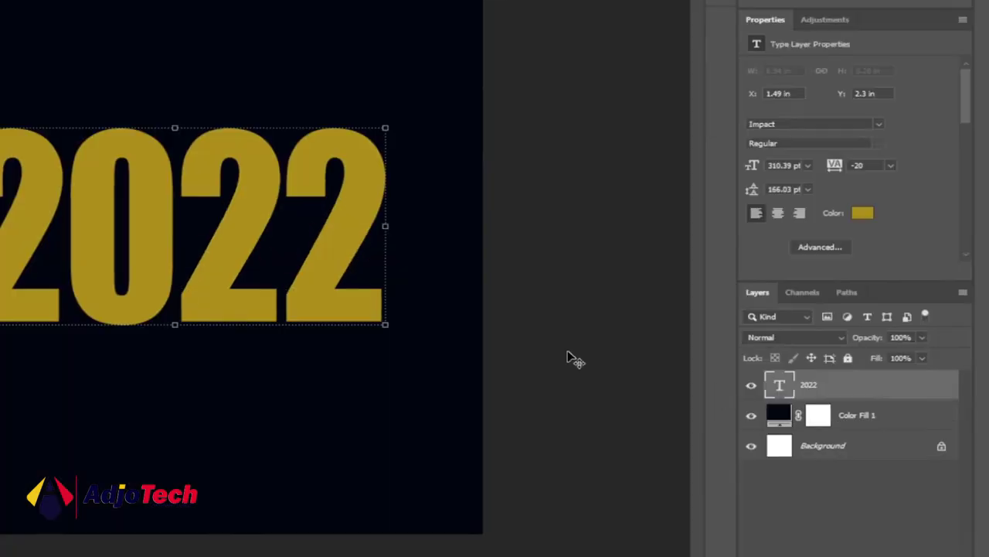
Add Bevel & Emboss to the 2022 layer, trying Outer Bevel before settling on Emboss style
double_click(847, 387)
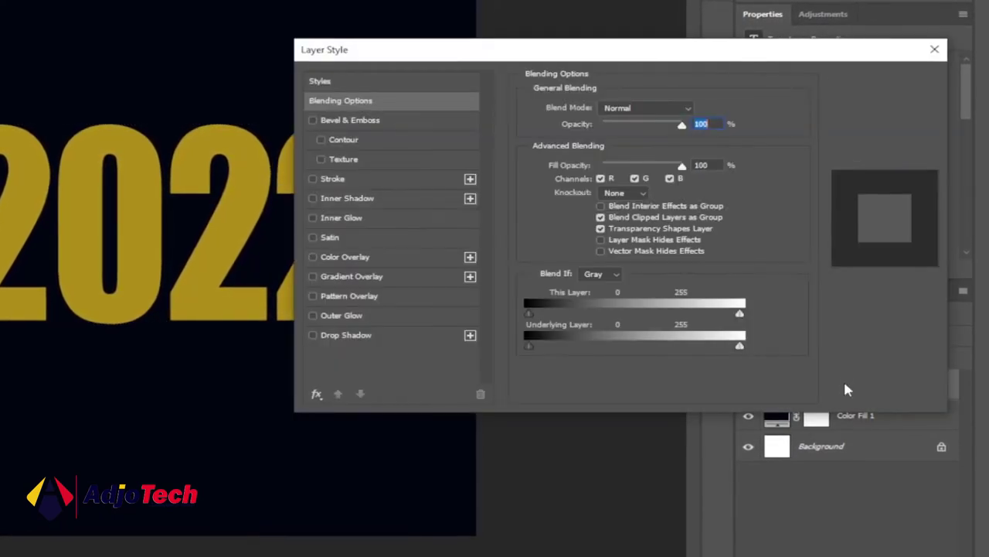
drag(429, 52, 544, 7)
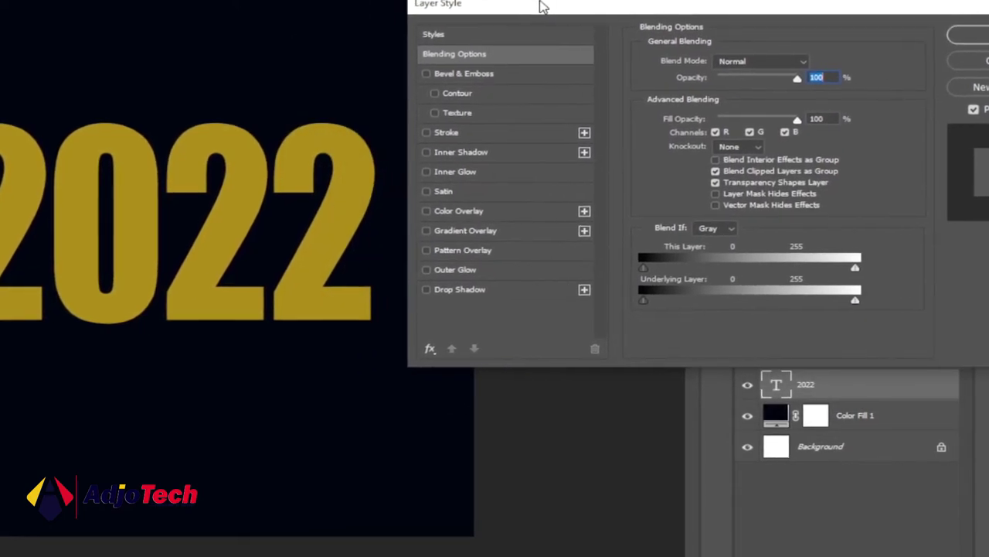
click(458, 76)
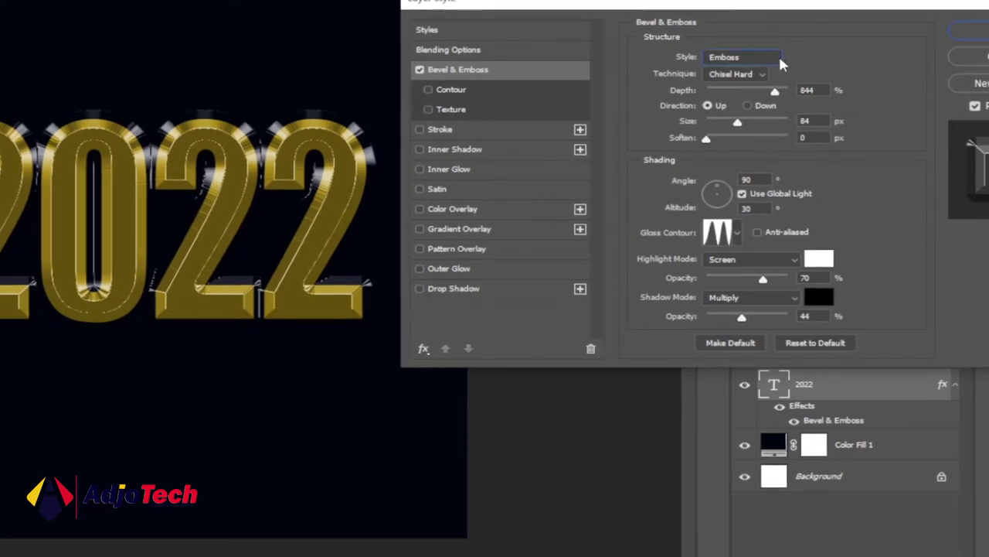
click(777, 56)
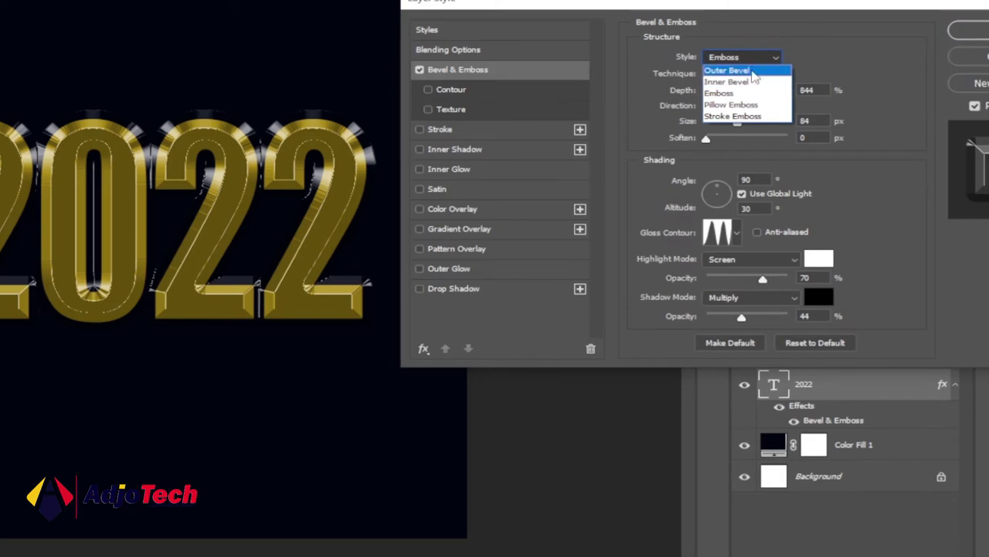
click(726, 70)
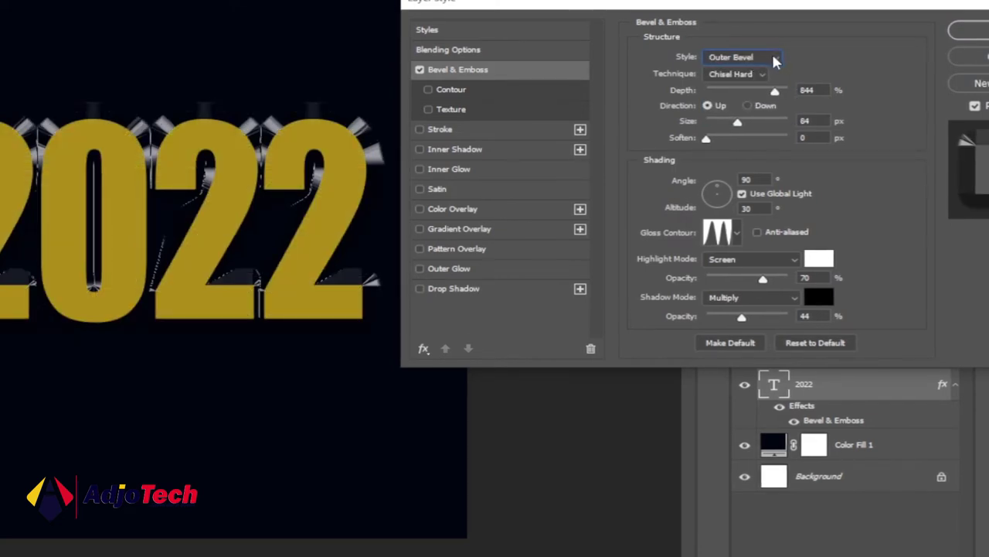
click(775, 58)
click(750, 94)
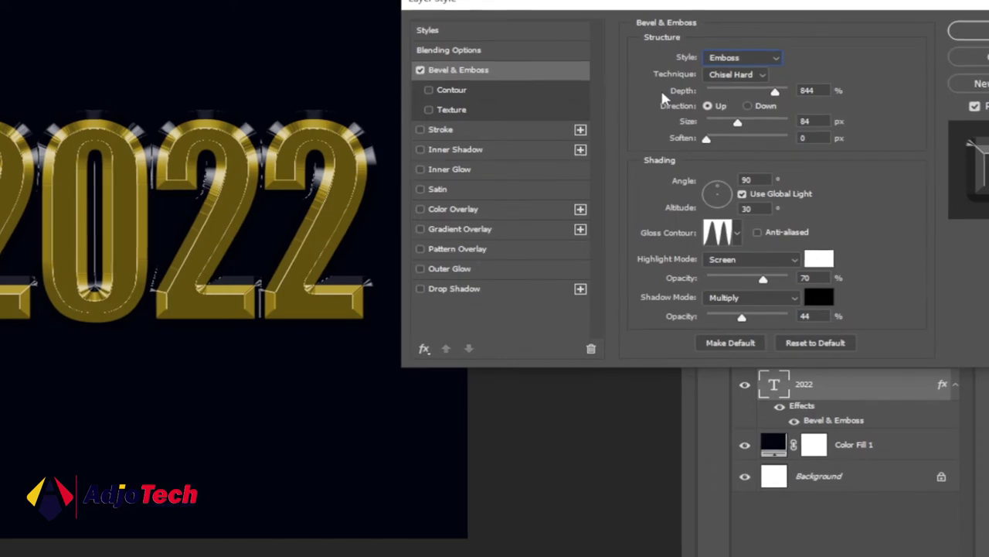
Compare Smooth, Chisel Hard and Chisel Soft bevel techniques, settling on Smooth
click(761, 74)
click(733, 82)
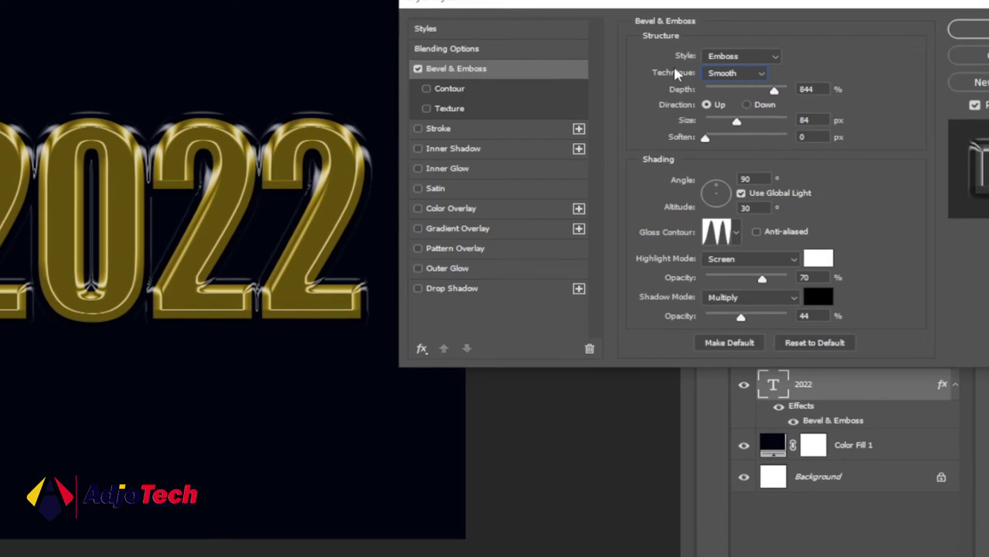
click(758, 73)
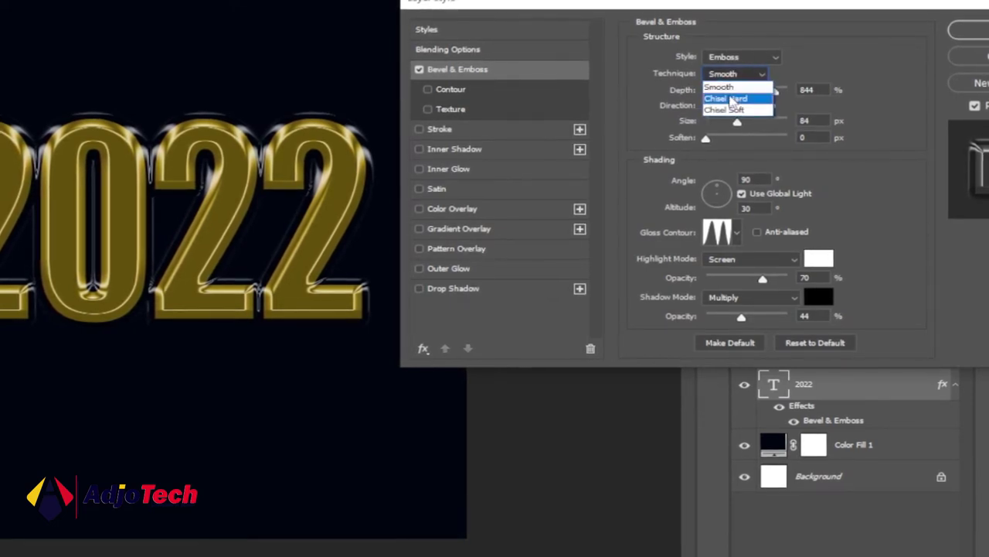
click(731, 99)
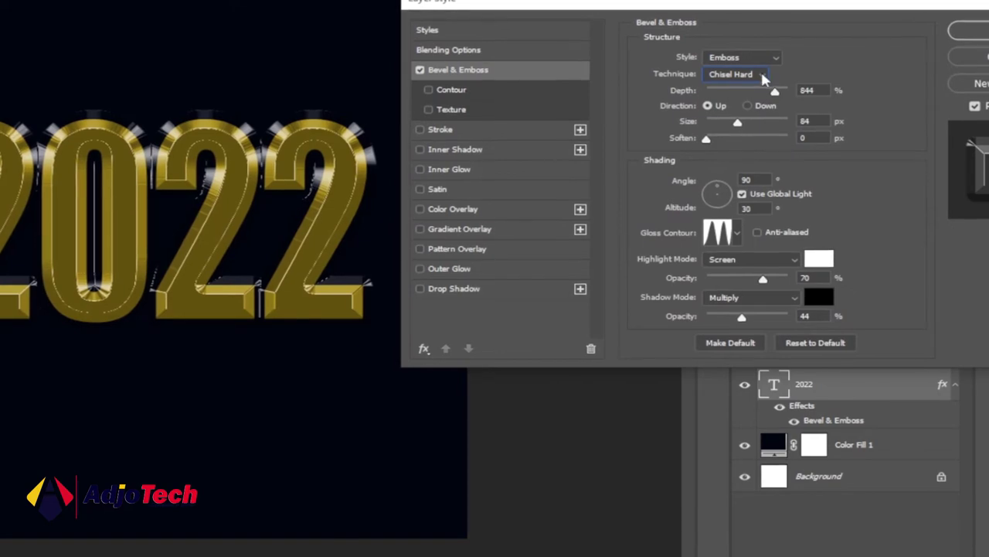
click(765, 75)
click(722, 88)
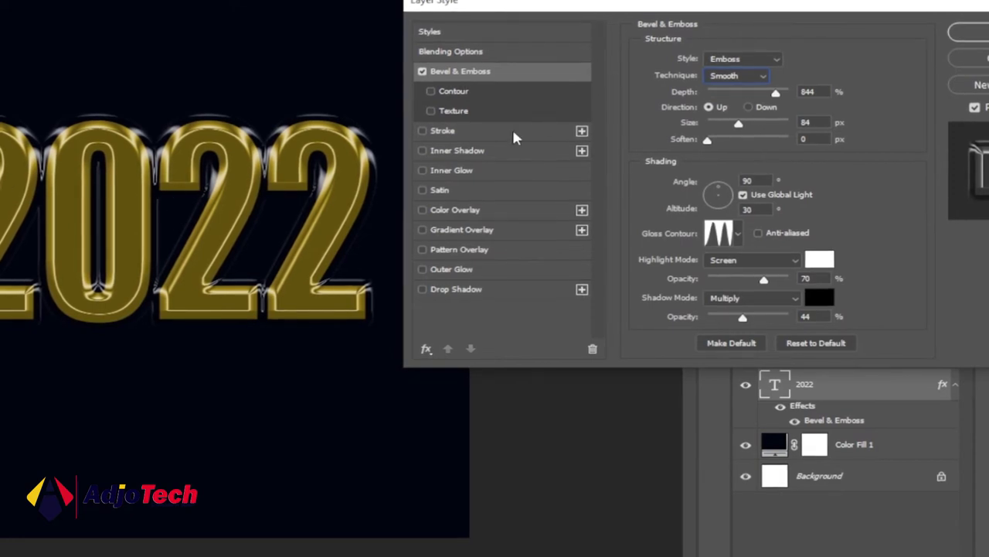
click(761, 76)
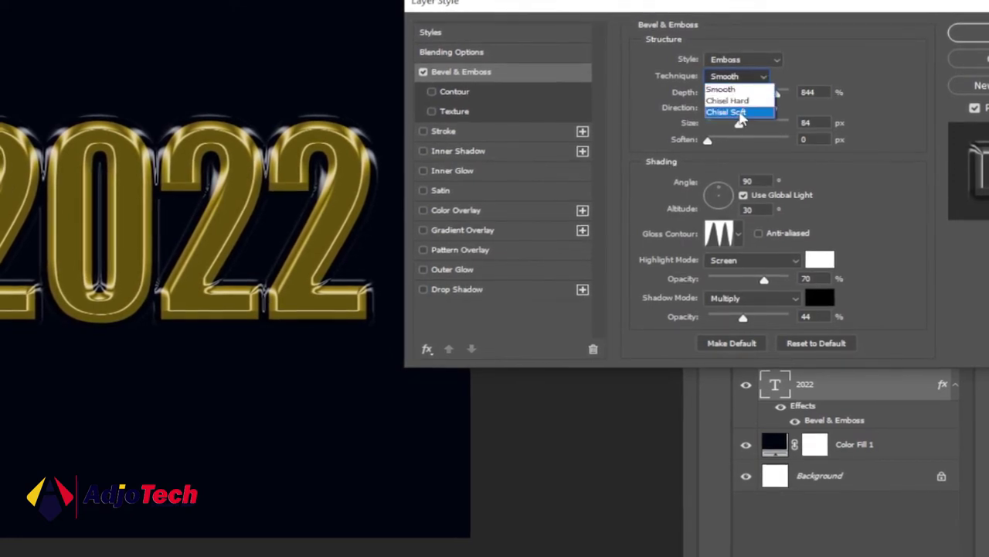
click(738, 115)
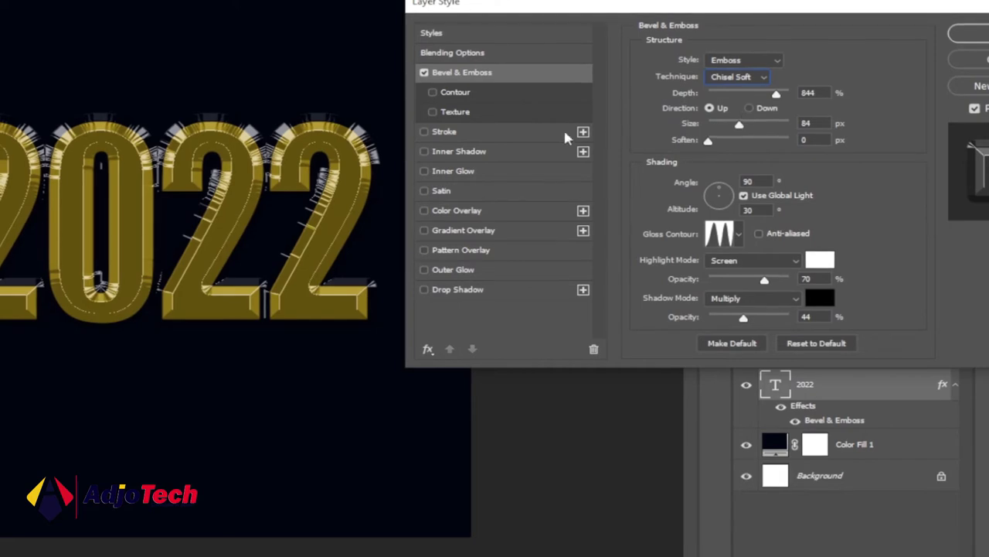
click(762, 77)
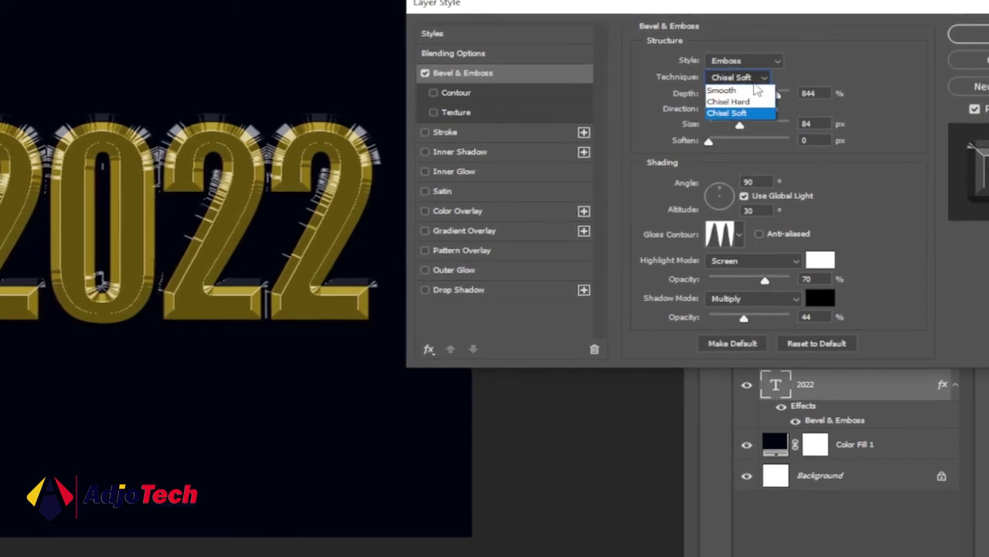
click(734, 90)
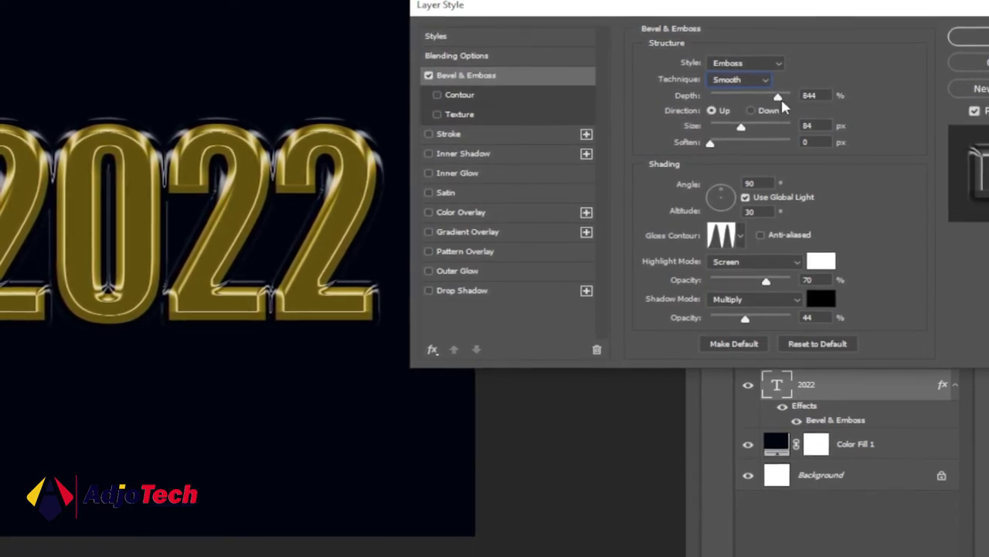
Set the bevel depth to 792%, size to 87 px and soften to 0 px, keeping direction Up
mouse_move(778, 97)
mouse_down()
mouse_move(745, 102)
mouse_move(779, 105)
mouse_up()
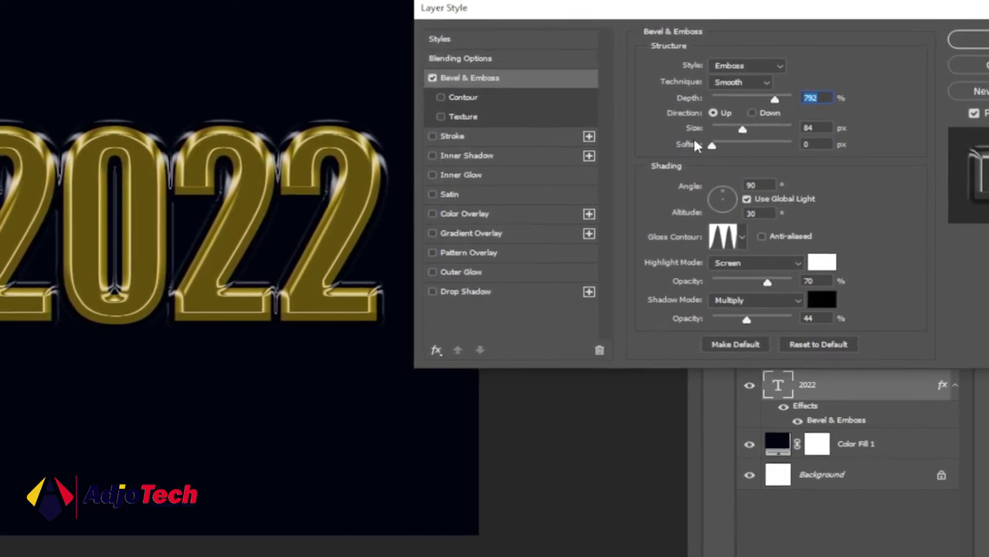
click(753, 113)
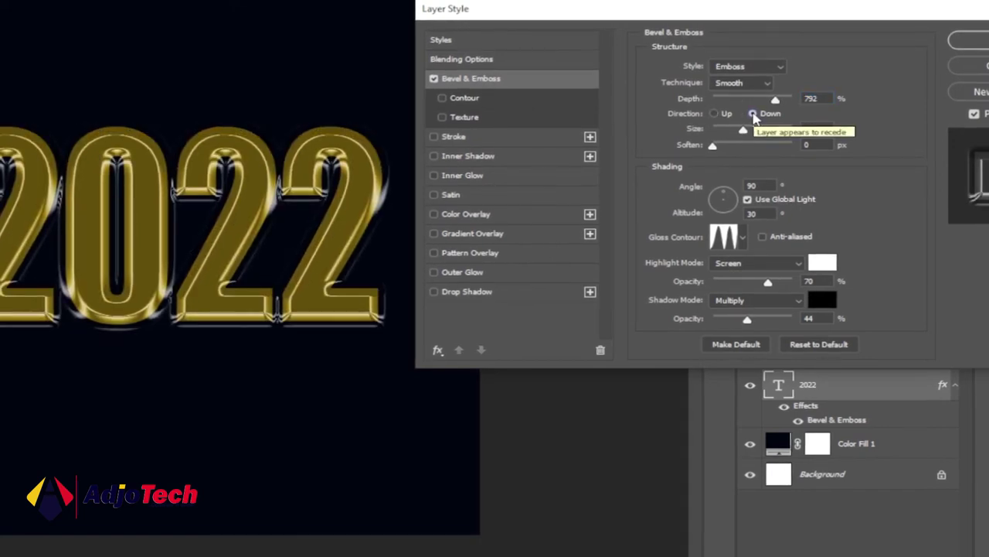
click(715, 113)
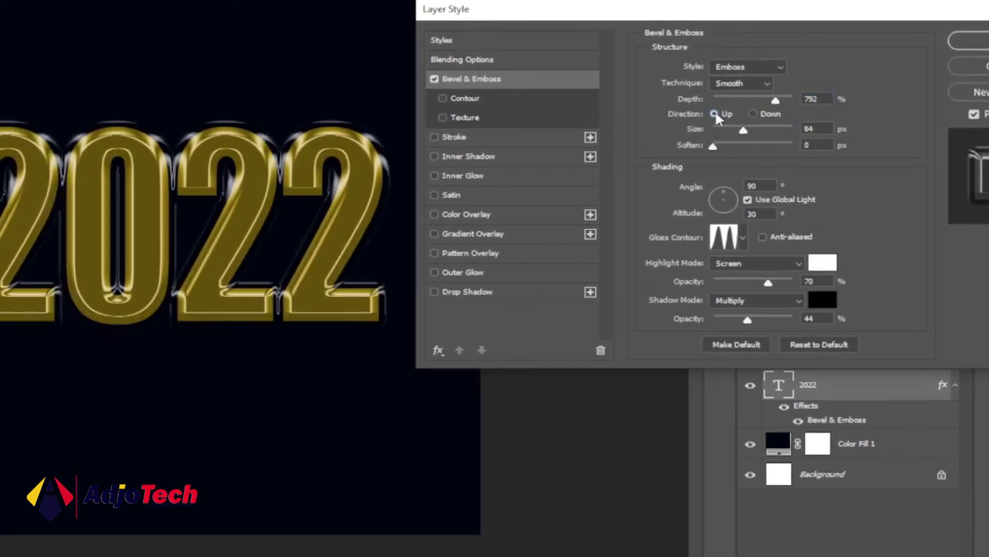
mouse_move(743, 130)
mouse_down()
mouse_move(772, 133)
mouse_move(745, 134)
mouse_up()
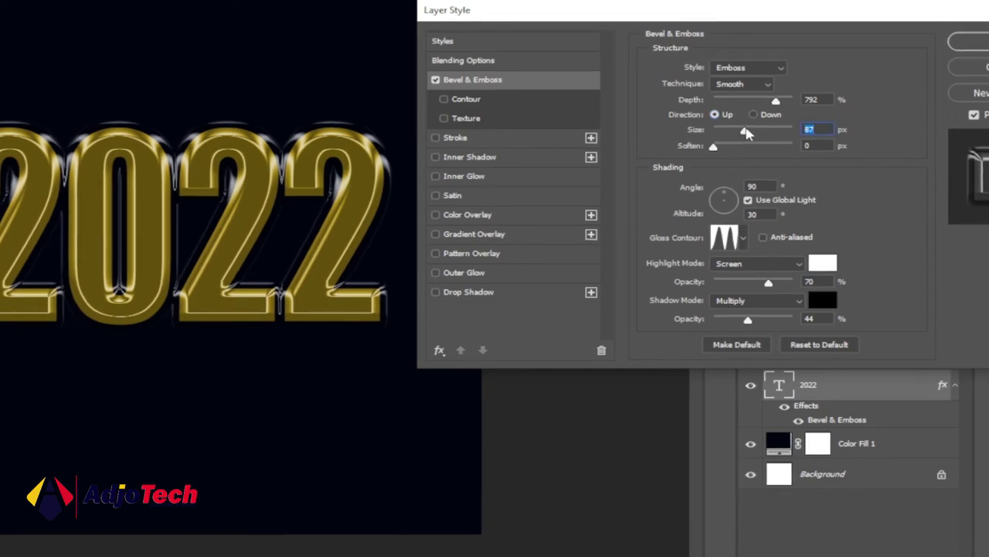
drag(713, 146, 687, 147)
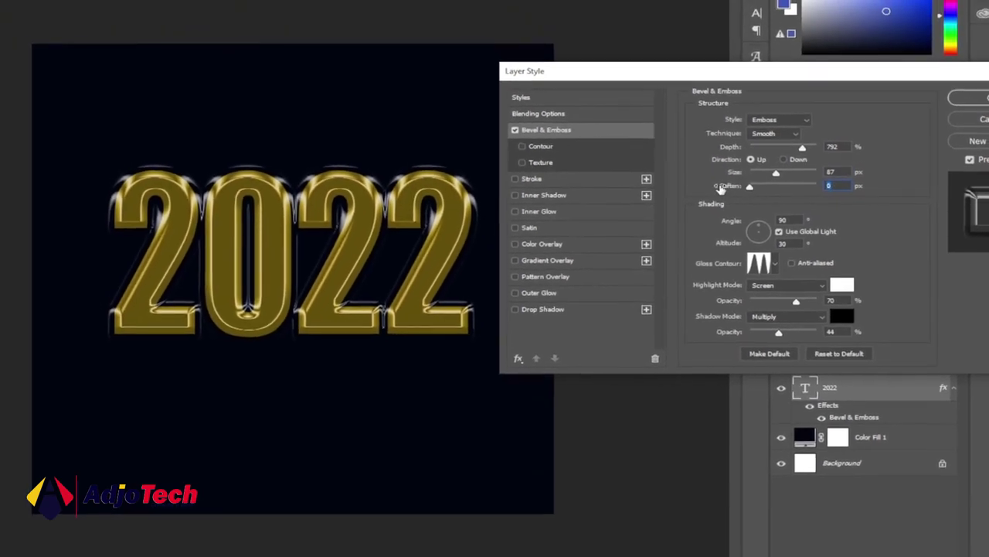
drag(695, 71, 660, 49)
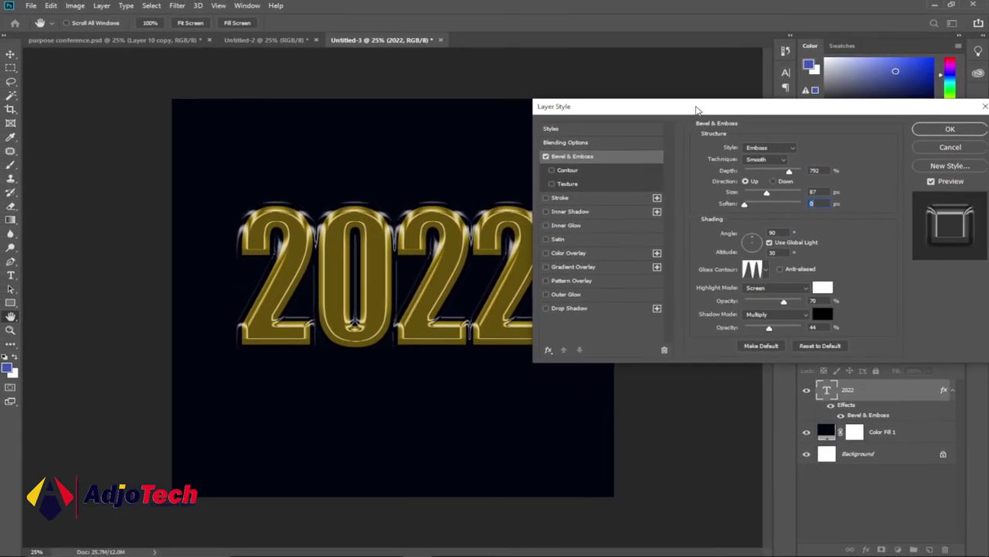
drag(698, 110, 704, 110)
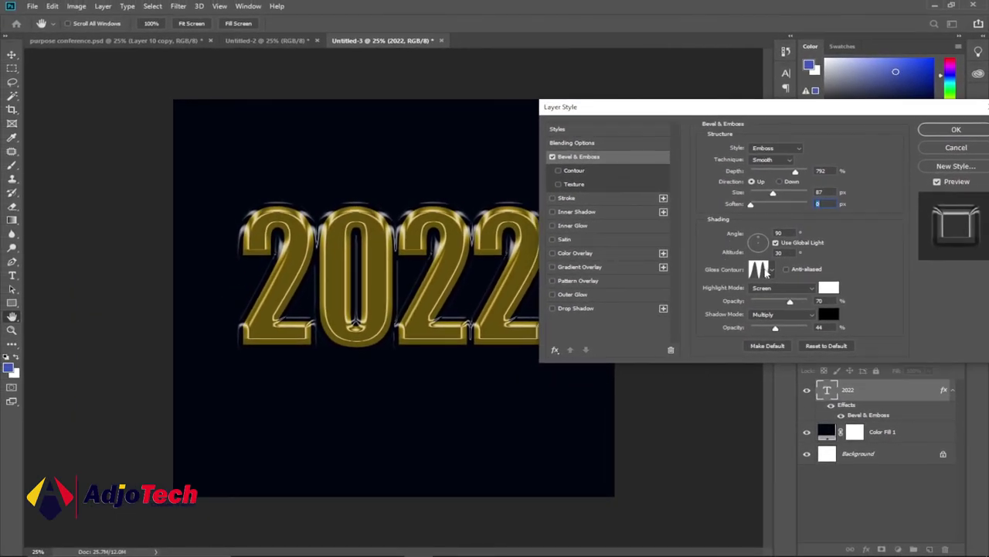
click(774, 270)
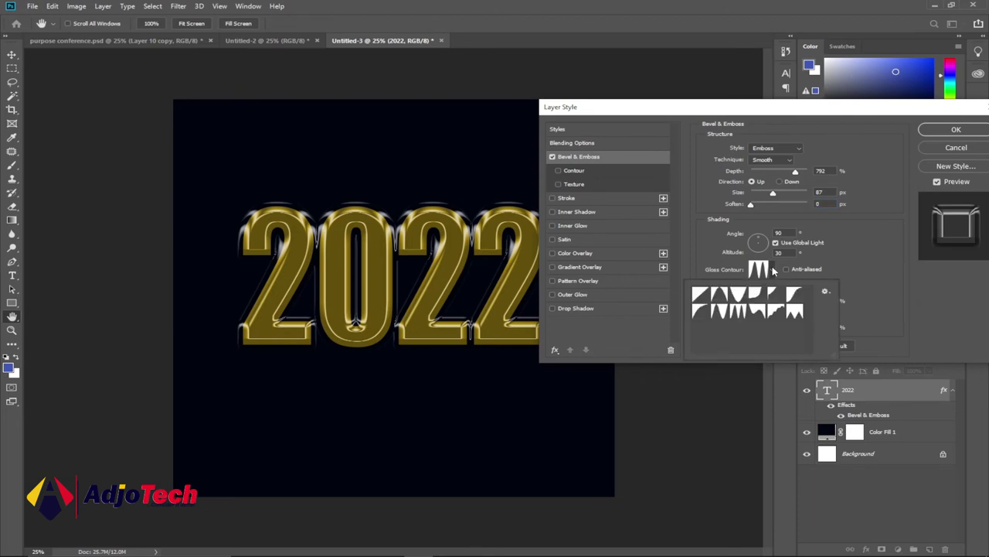
click(701, 294)
click(718, 295)
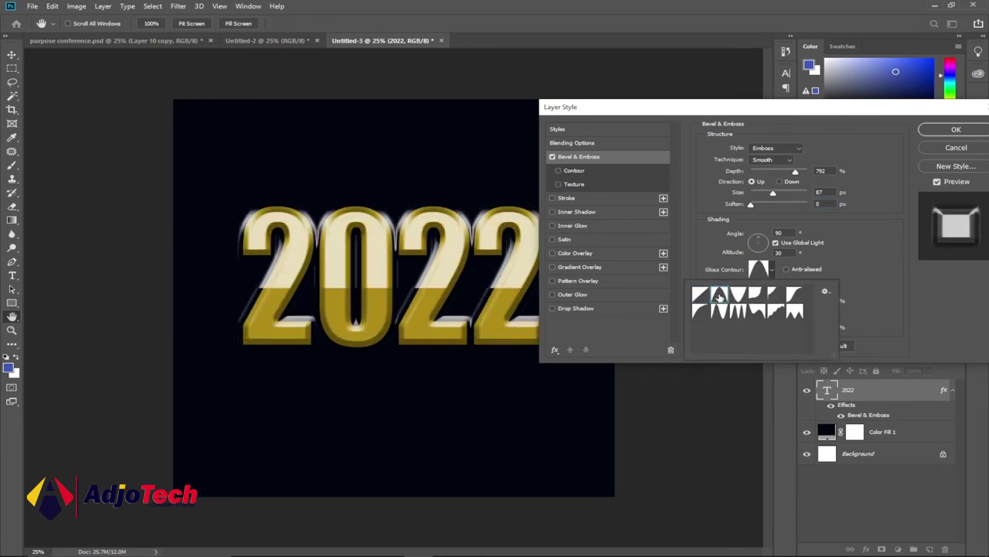
click(735, 298)
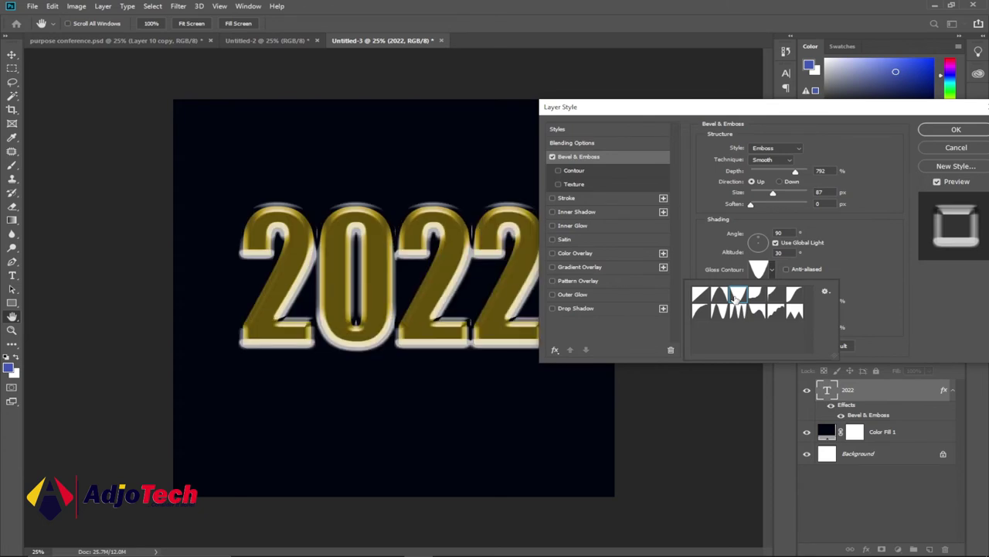
click(754, 299)
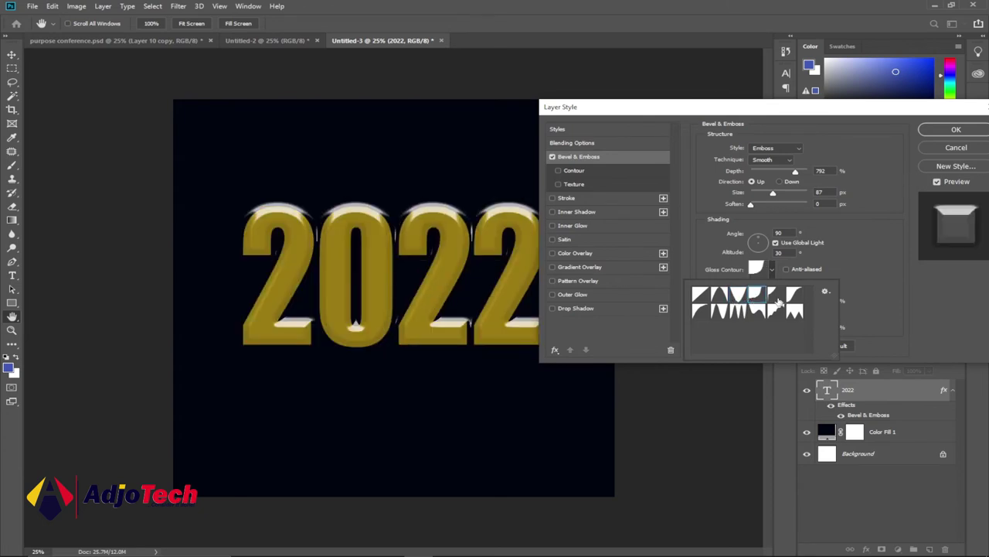
click(775, 298)
click(795, 298)
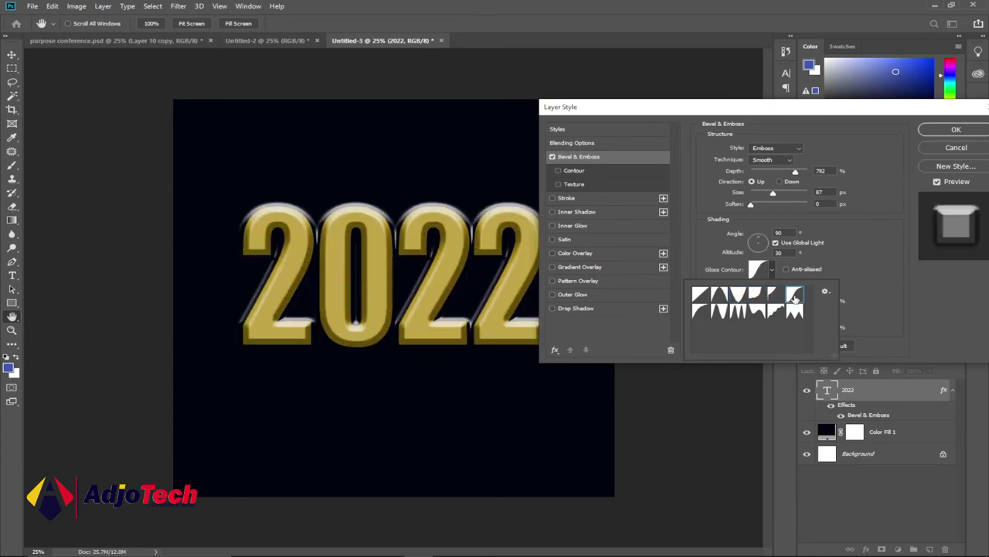
click(795, 311)
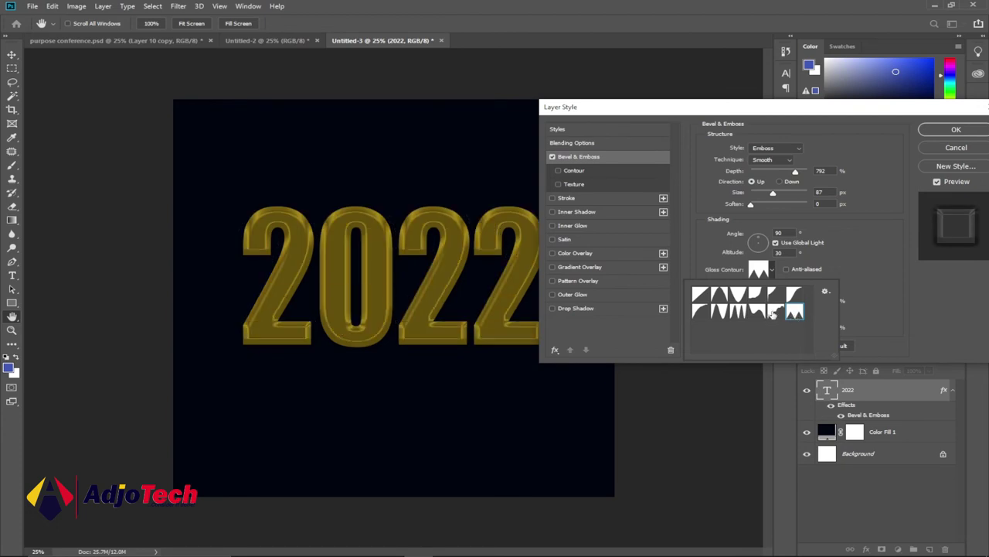
click(775, 311)
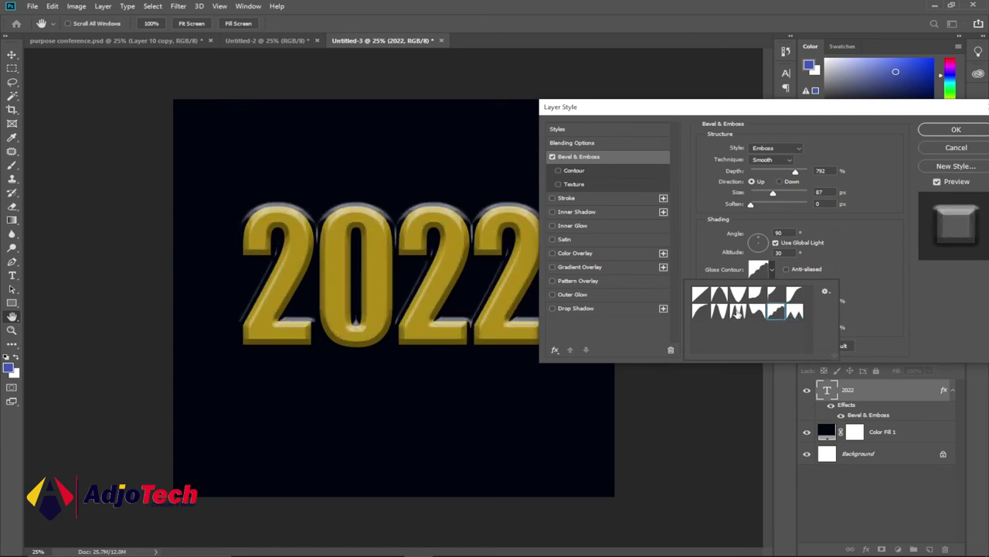
click(739, 311)
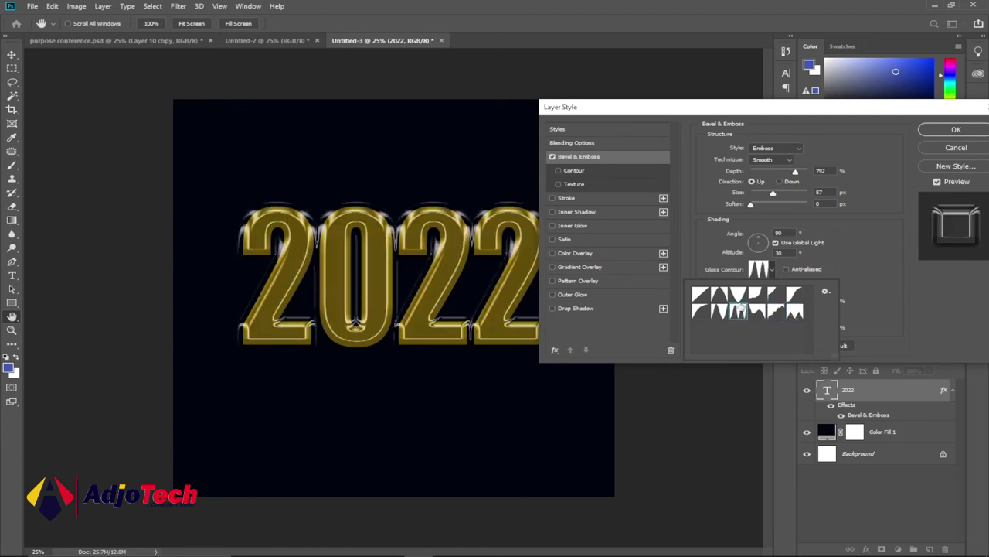
click(861, 247)
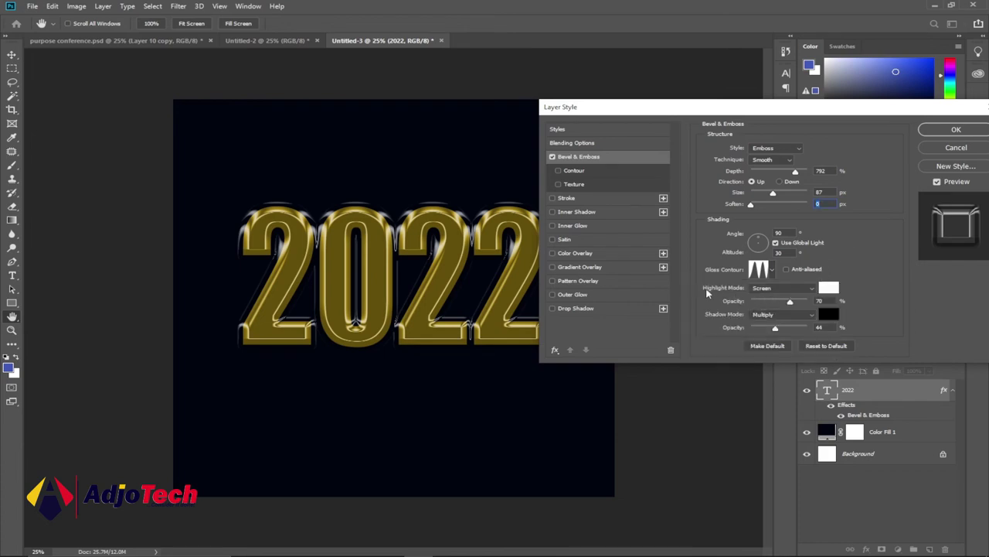
Set highlight opacity to 90% and shadow opacity to 39%, then apply the Bevel & Emboss style
drag(790, 304, 804, 306)
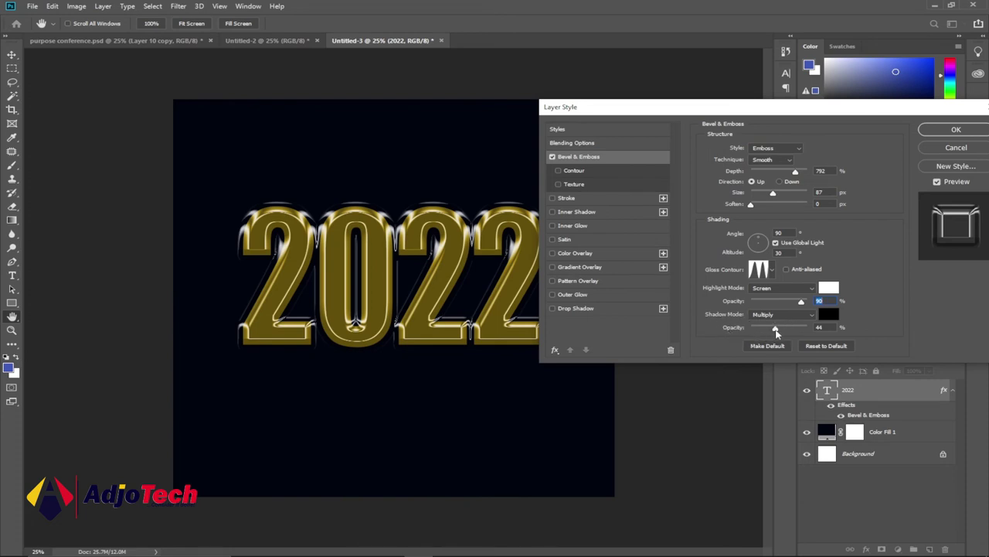
mouse_move(776, 331)
mouse_down()
mouse_move(796, 331)
mouse_move(773, 331)
mouse_up()
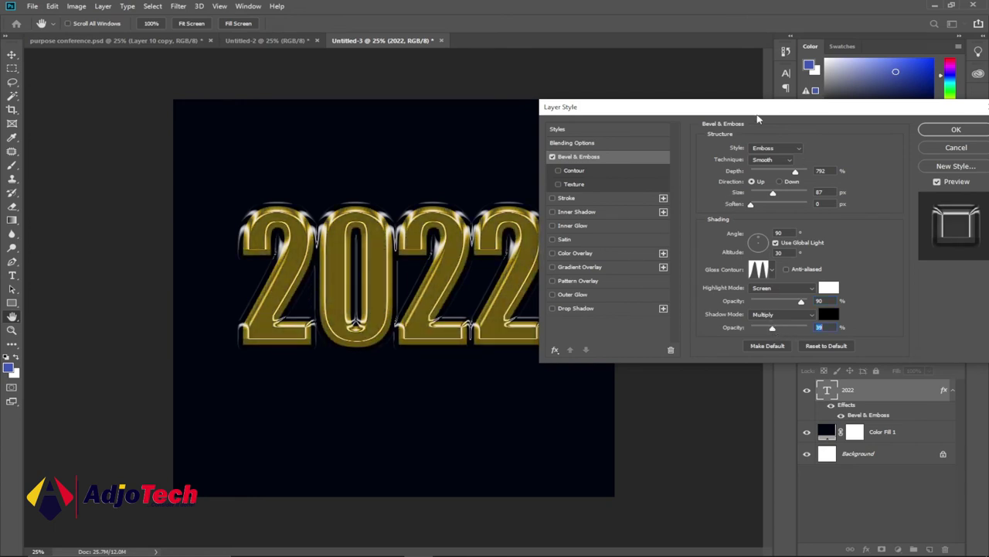
drag(759, 111, 567, 143)
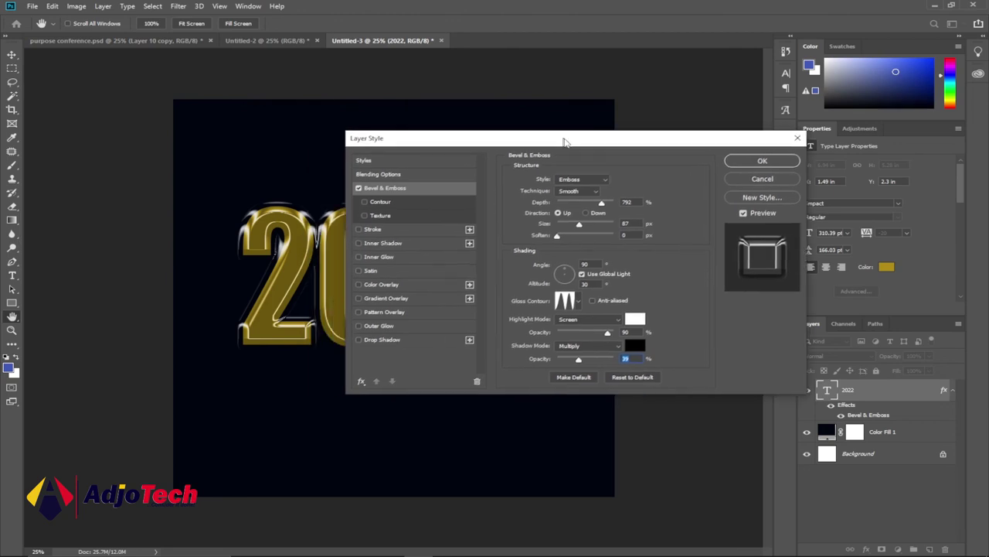
drag(490, 146, 667, 142)
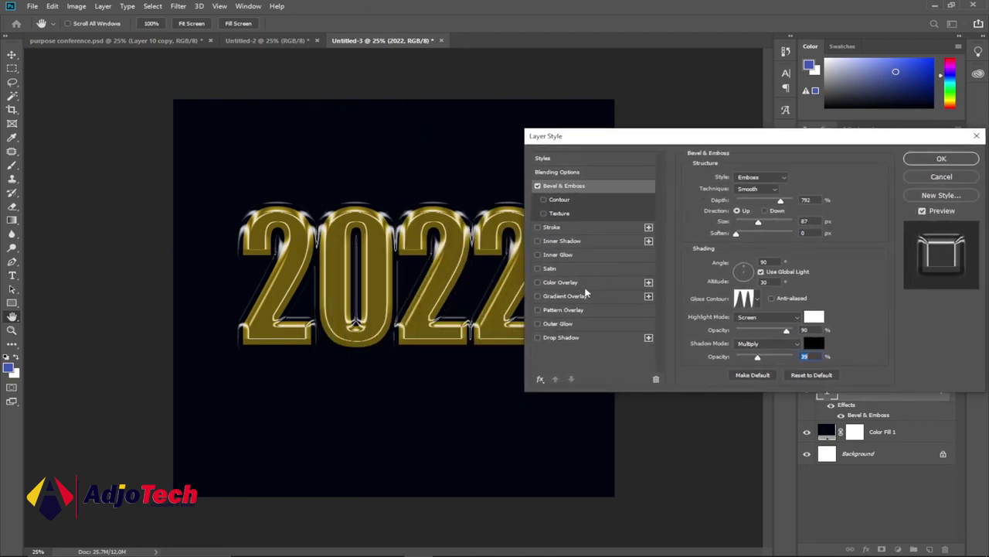
click(935, 159)
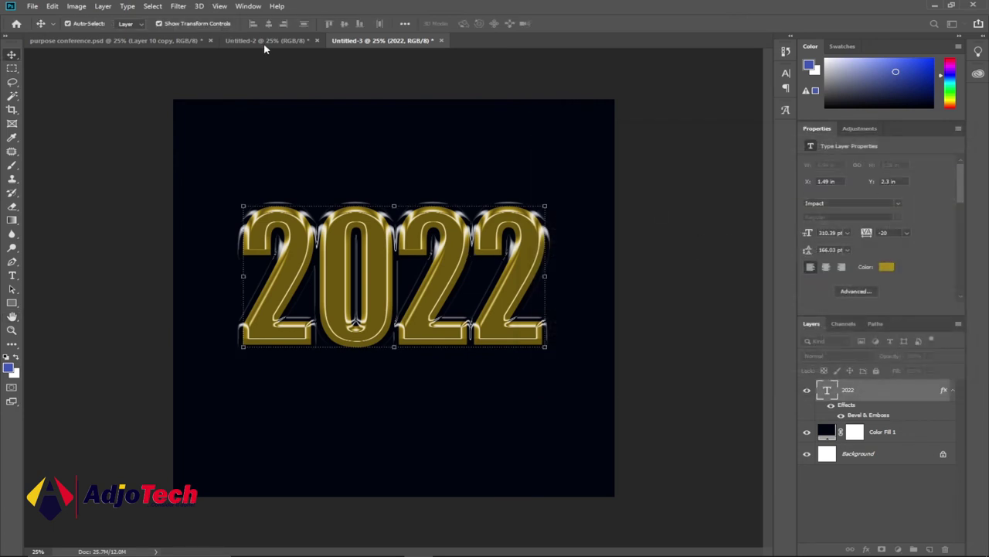
Bring the Layer 10 copy sparkle glint from Untitled-2 and place it atop the first 0
click(266, 41)
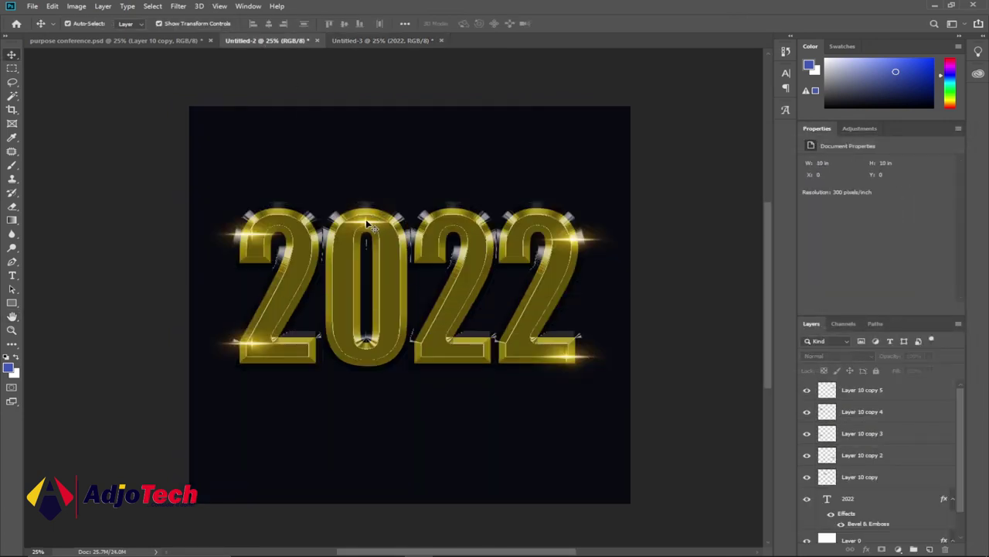
mouse_move(368, 224)
mouse_down()
mouse_move(378, 183)
mouse_move(365, 180)
mouse_move(368, 220)
mouse_move(386, 84)
mouse_move(405, 48)
mouse_move(396, 193)
mouse_move(377, 224)
mouse_move(356, 222)
mouse_up()
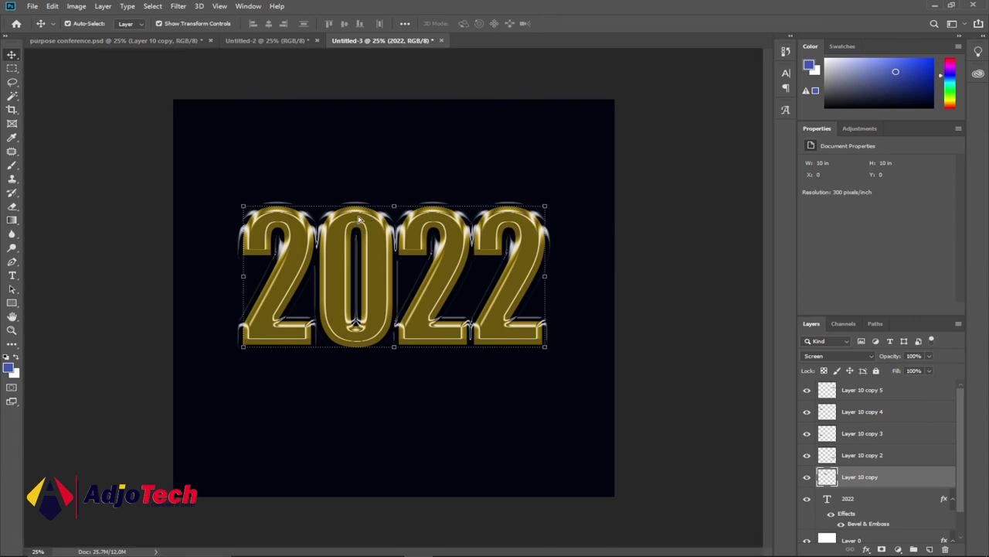
drag(355, 221, 356, 214)
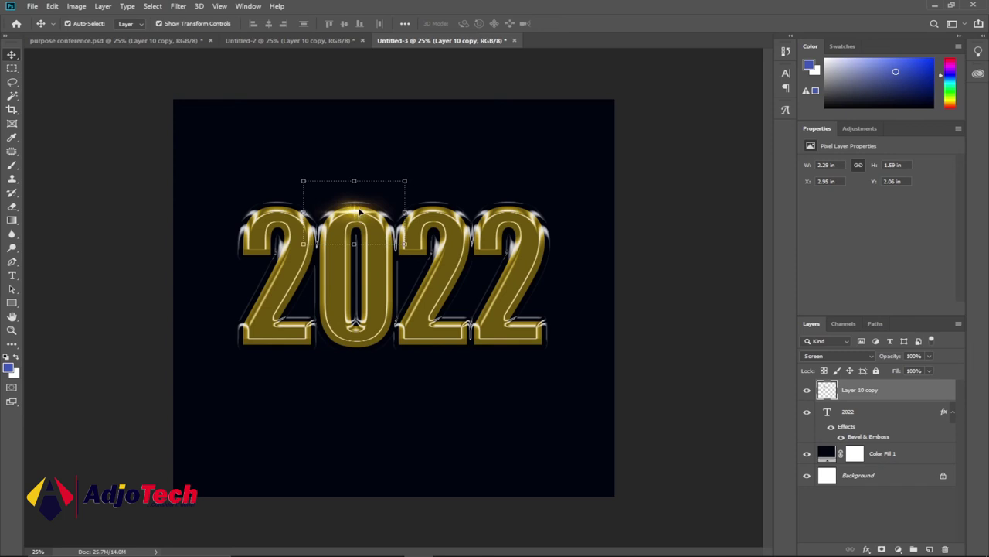
Duplicate the sparkle glint onto the right-hand digits and the first 2's upper-left corner
drag(355, 212, 525, 328)
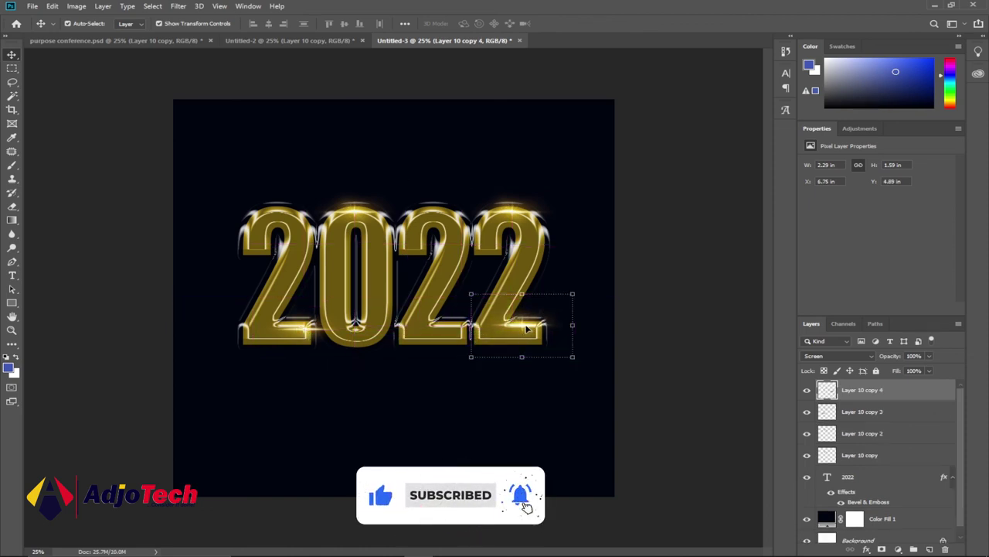
drag(526, 328, 259, 233)
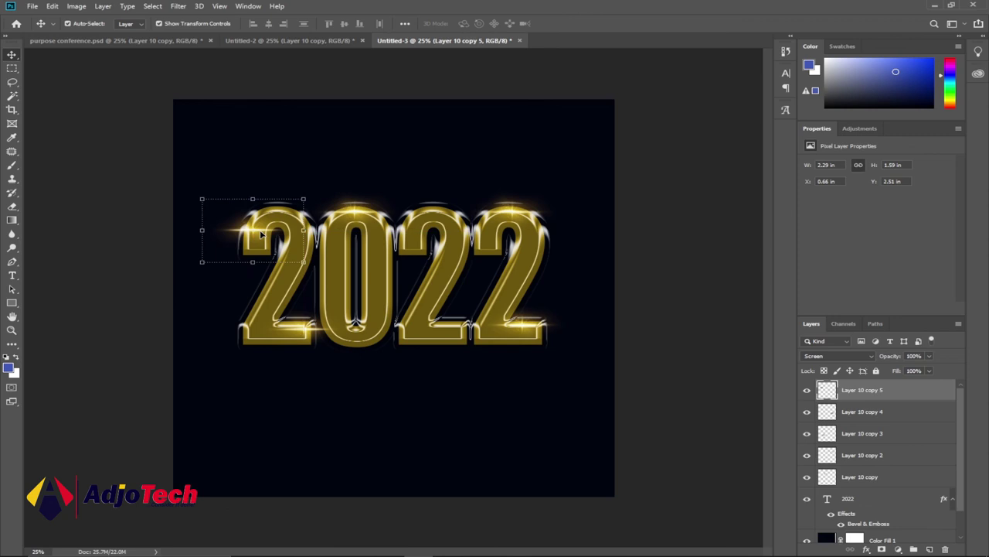